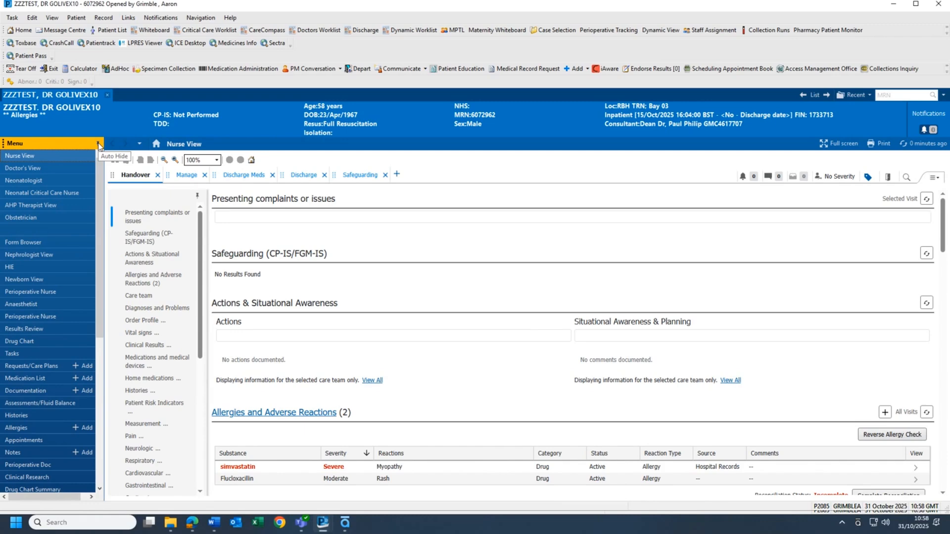
Go to the Assessments/Fluid Balance section of the patient's record and open the Navigator Bands layout settings.
left_click(39, 404)
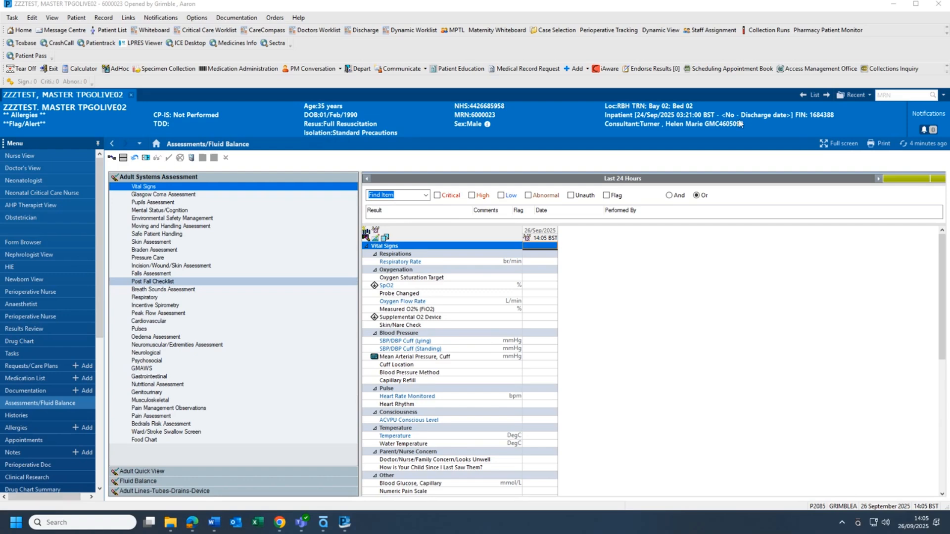
left_click(51, 17)
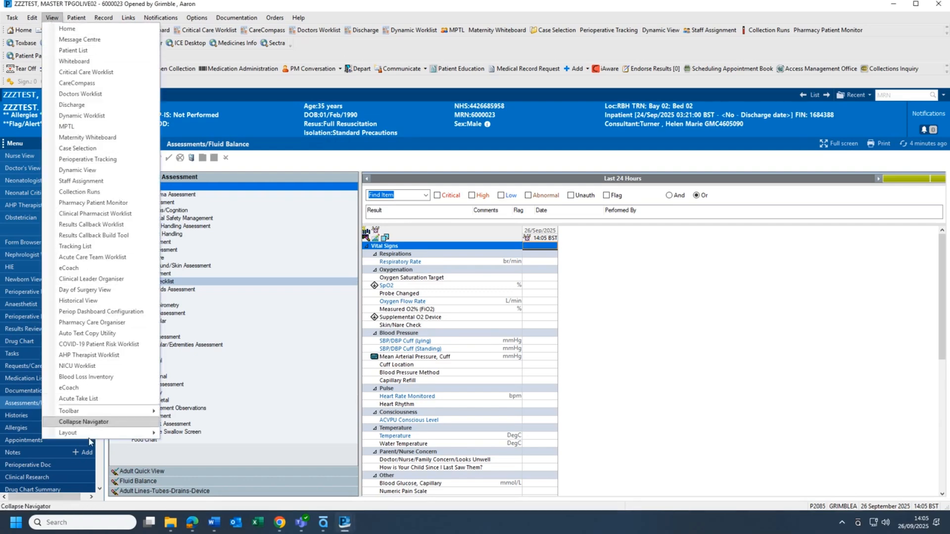
mouse_move(90, 434)
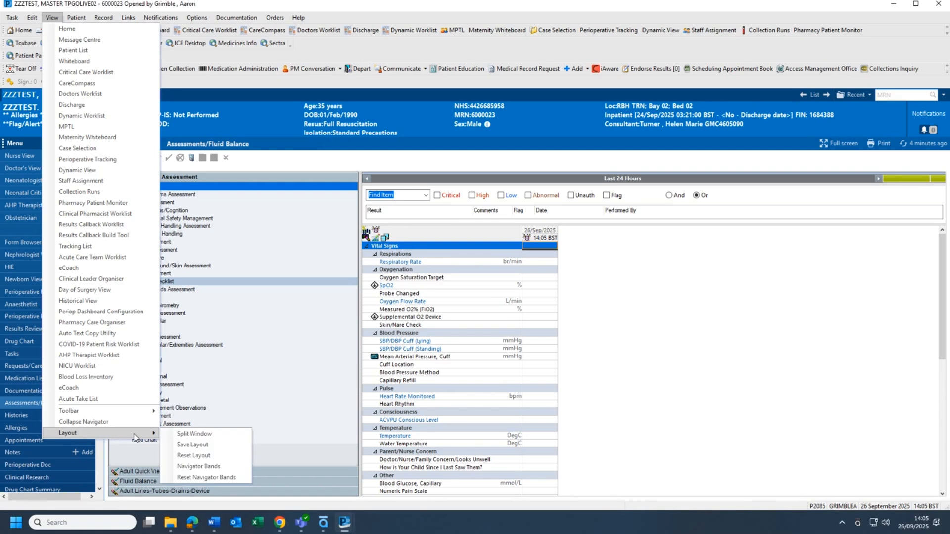
left_click(222, 467)
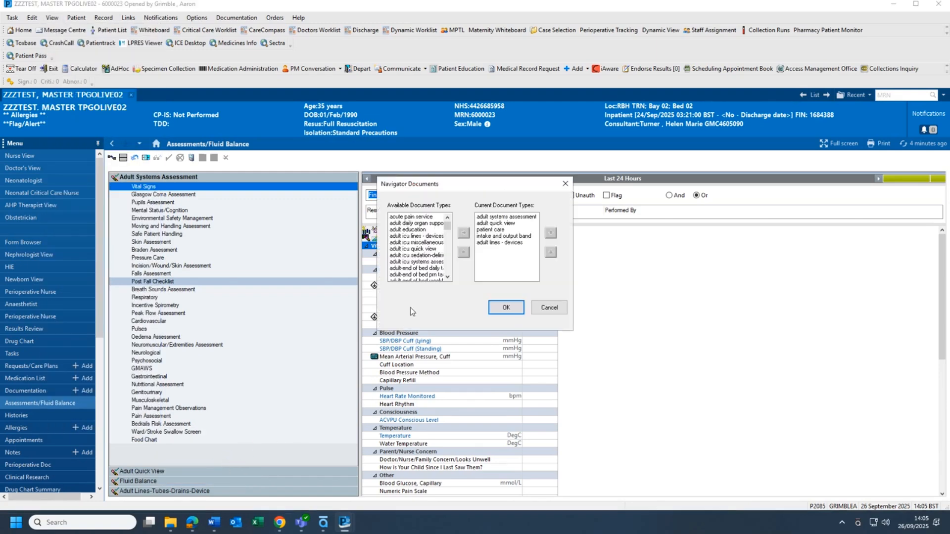
Add the adult end of bed daily, PRN and weekly task types to the current document types and accept the change.
left_click(415, 269)
scroll(414, 267, "down", 1)
left_click(410, 255, "shift")
left_click(409, 262, "shift")
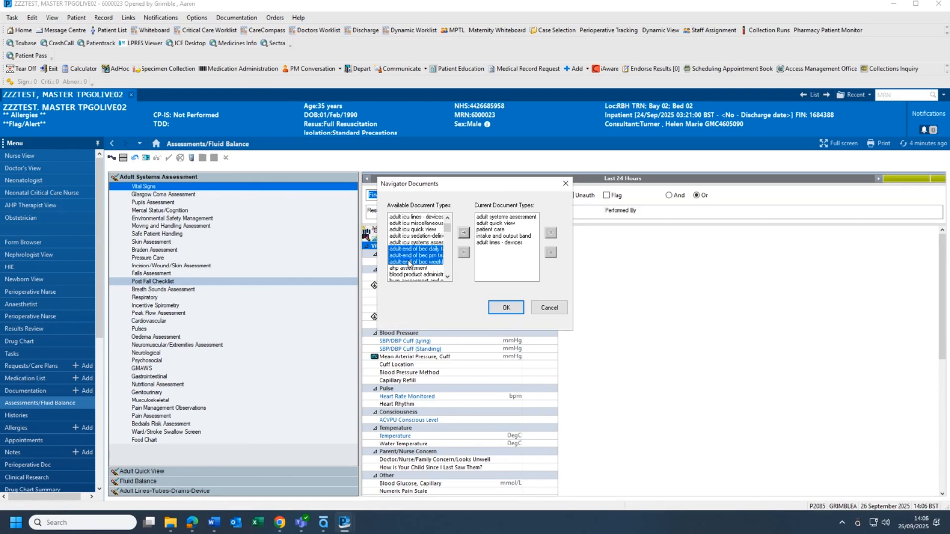
left_click(464, 233)
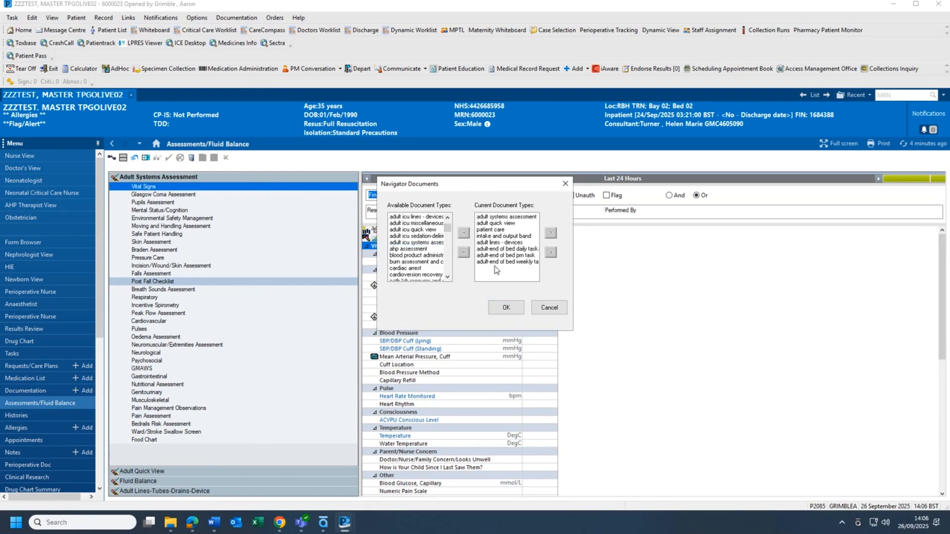
left_click(506, 308)
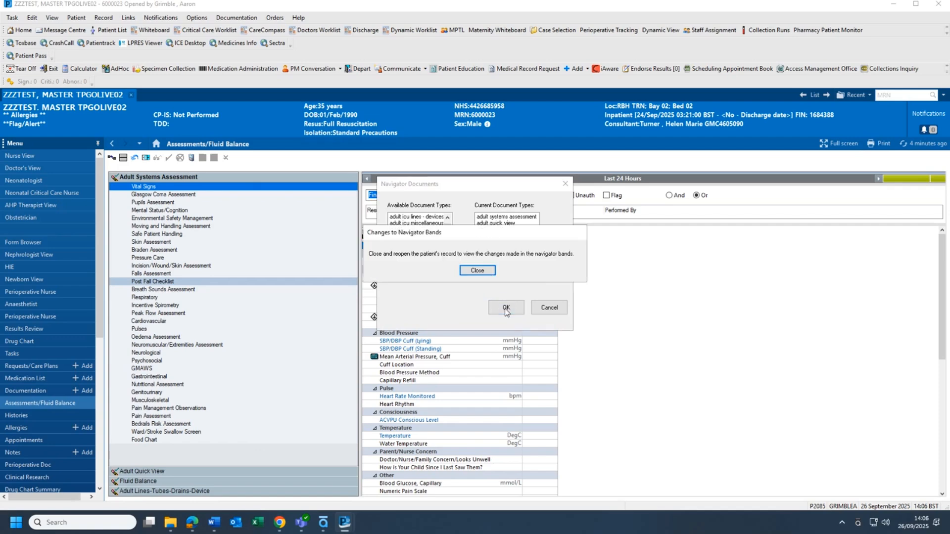
left_click(478, 270)
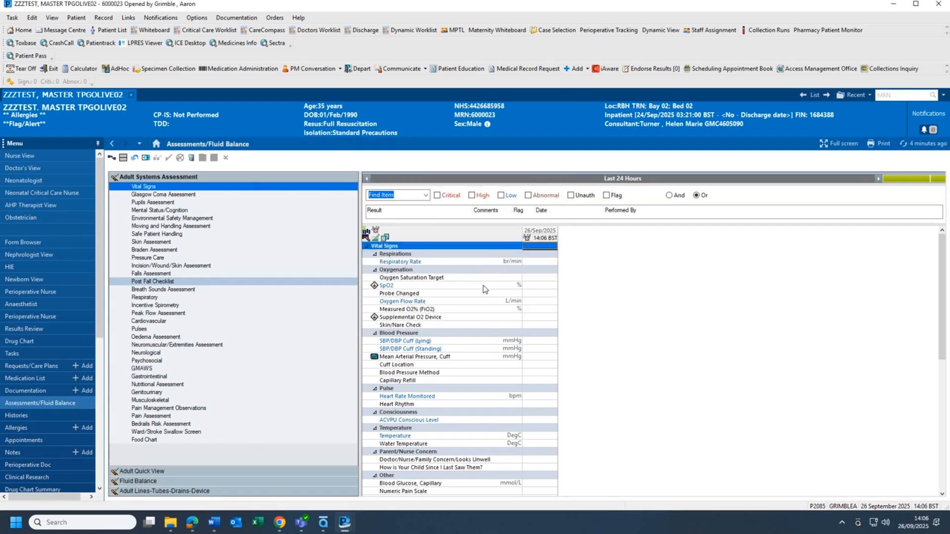
Close and reopen the patient's record from CareCompass, acknowledge the resuscitation status review, and return to Assessments/Fluid Balance.
left_click(132, 96)
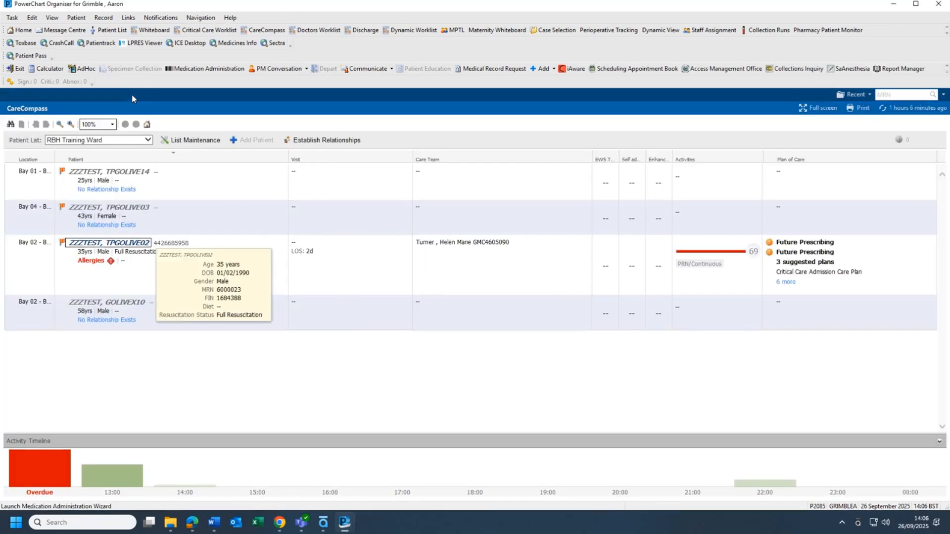
left_click(134, 243)
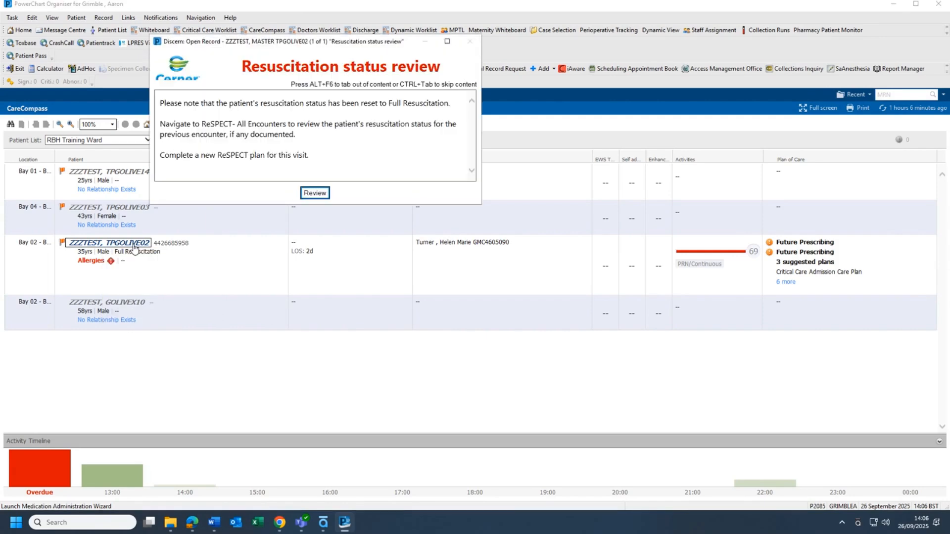
left_click(314, 193)
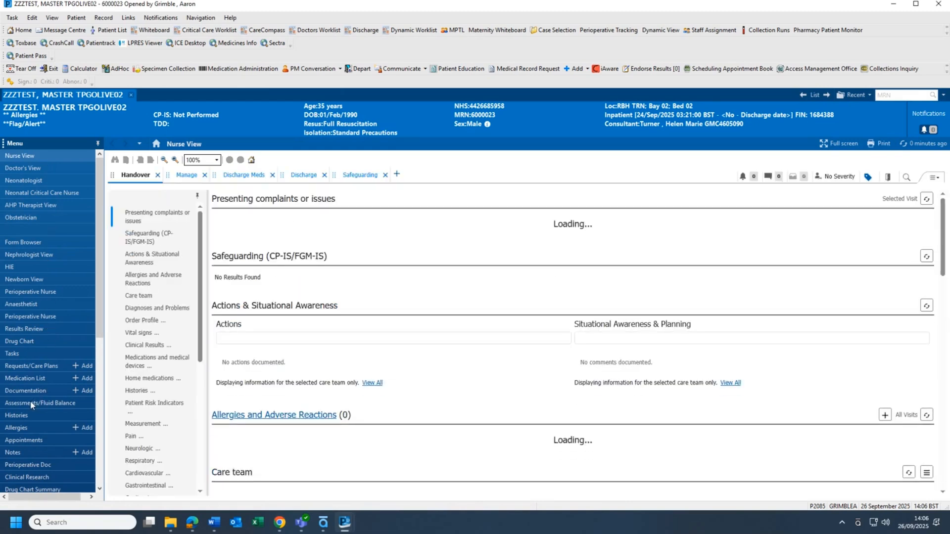
left_click(73, 402)
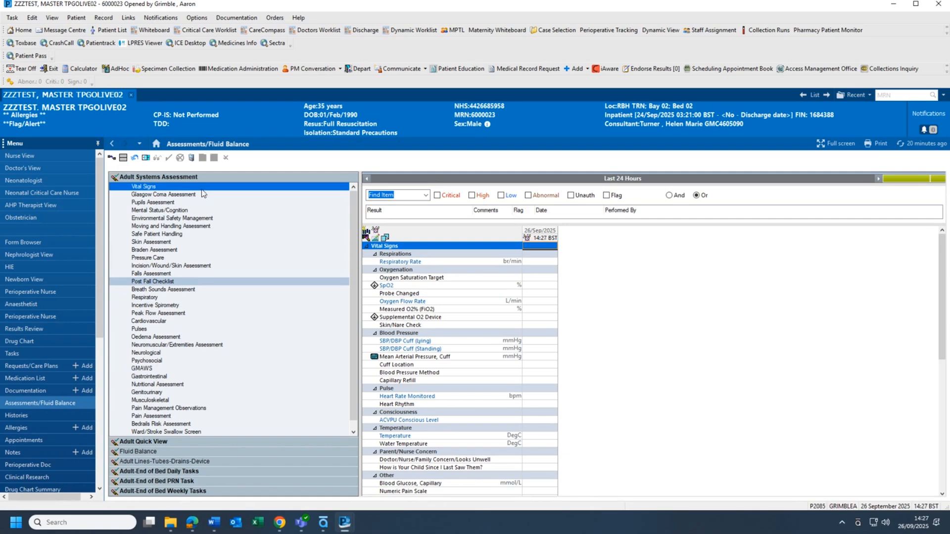
View the Safe Patient Handling, Pupils Assessment, and Moving and Handling Assessment sections in the Adult Systems Assessment band.
left_click(192, 234)
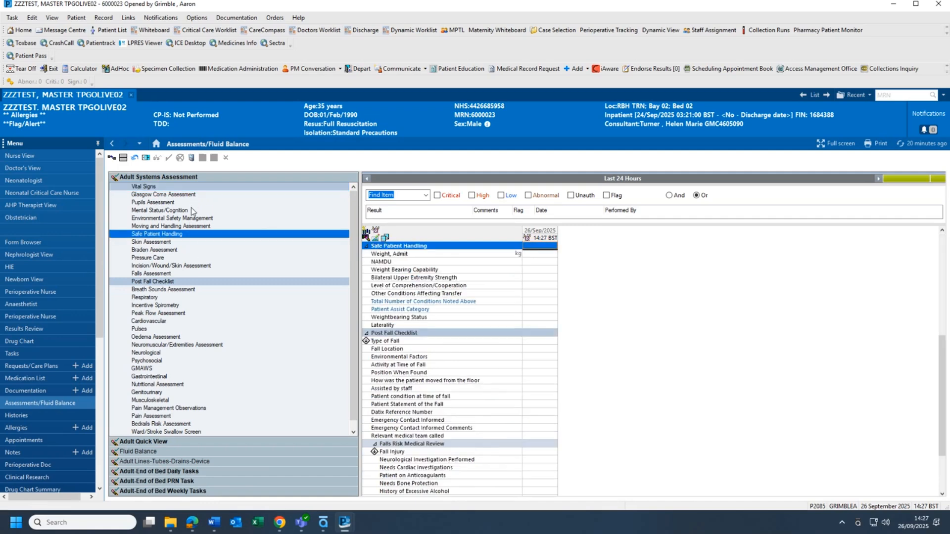
left_click(189, 204)
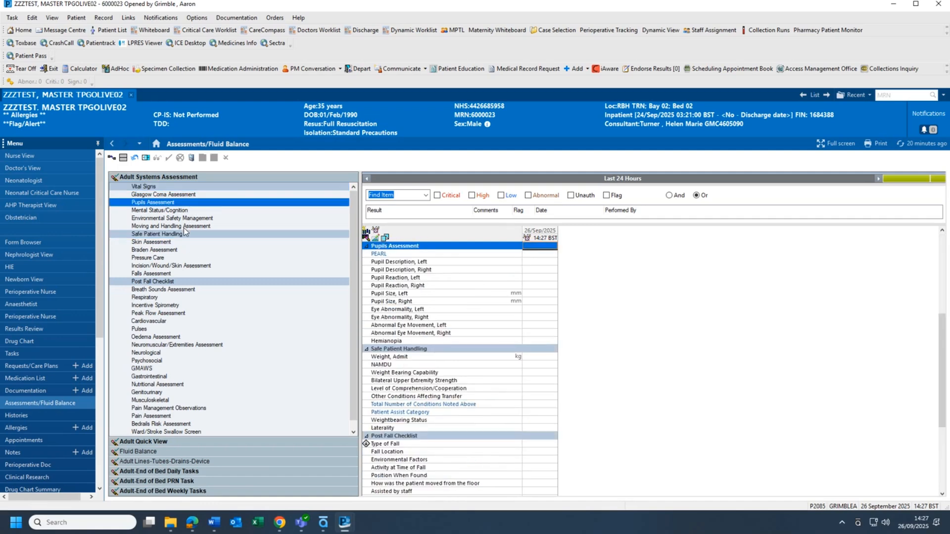
left_click(184, 227)
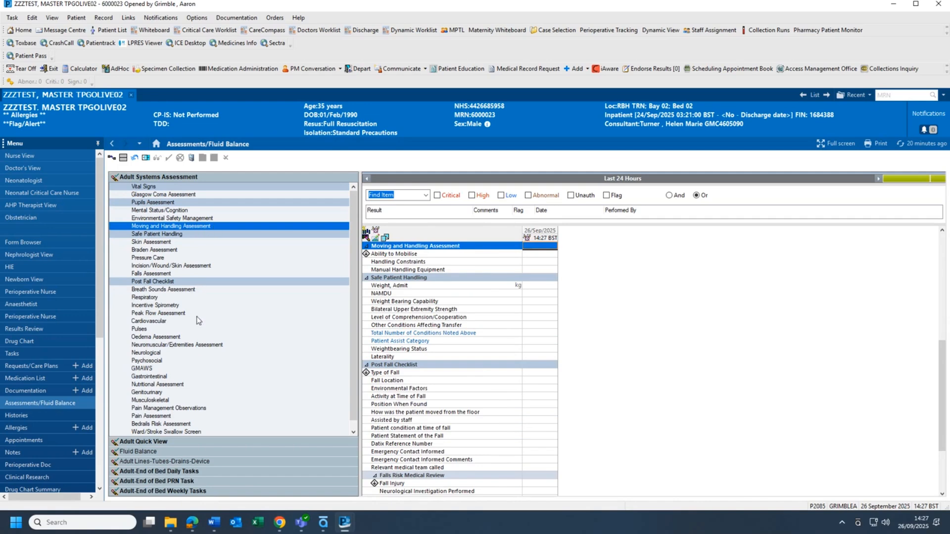
In the Adult Quick View Measurements section, record a measured height of 150 cm and weight of 60 kg, and sign the entries.
left_click(192, 442)
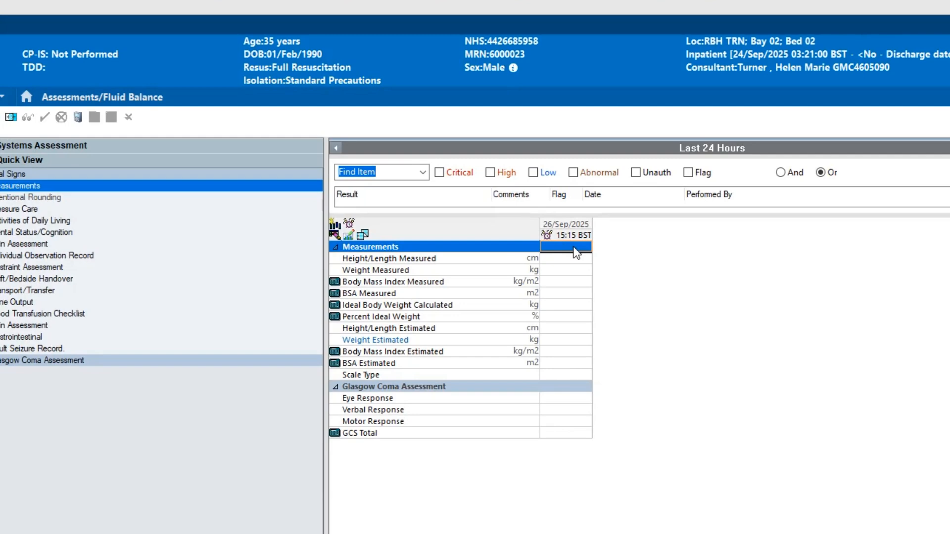
double_click(573, 248)
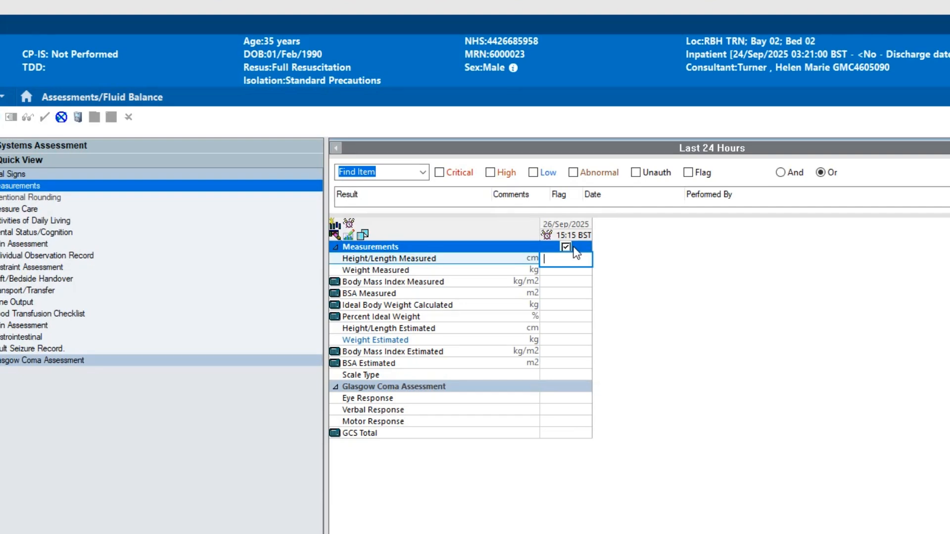
type("150")
key("Return")
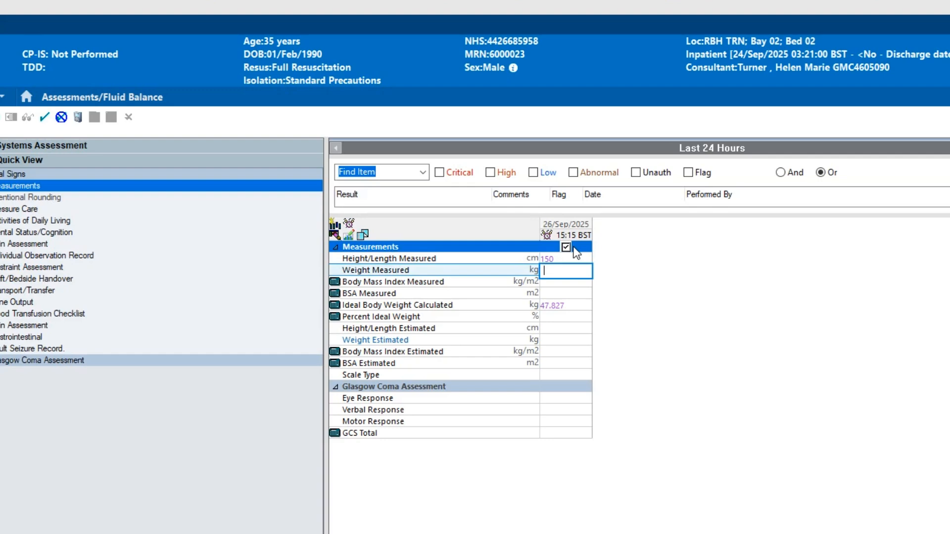
type("60")
key("Return")
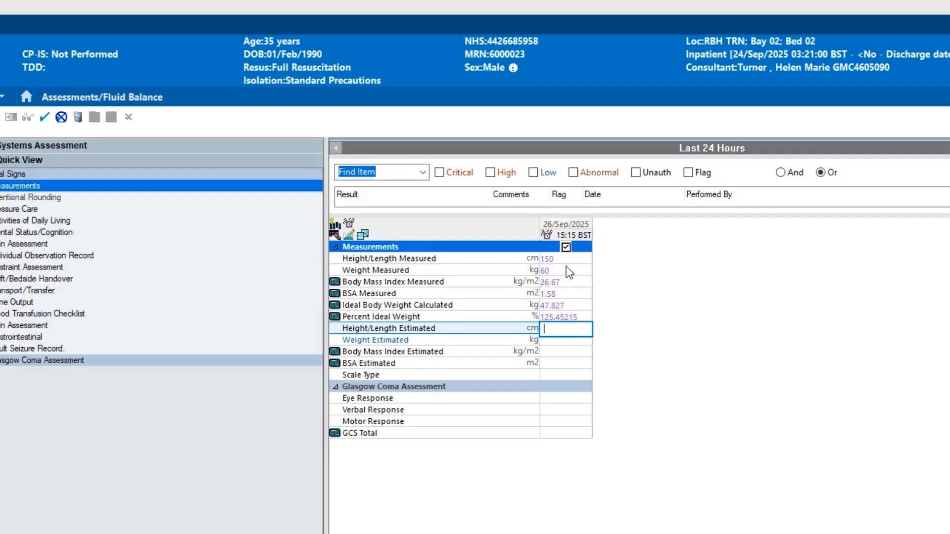
left_click(45, 119)
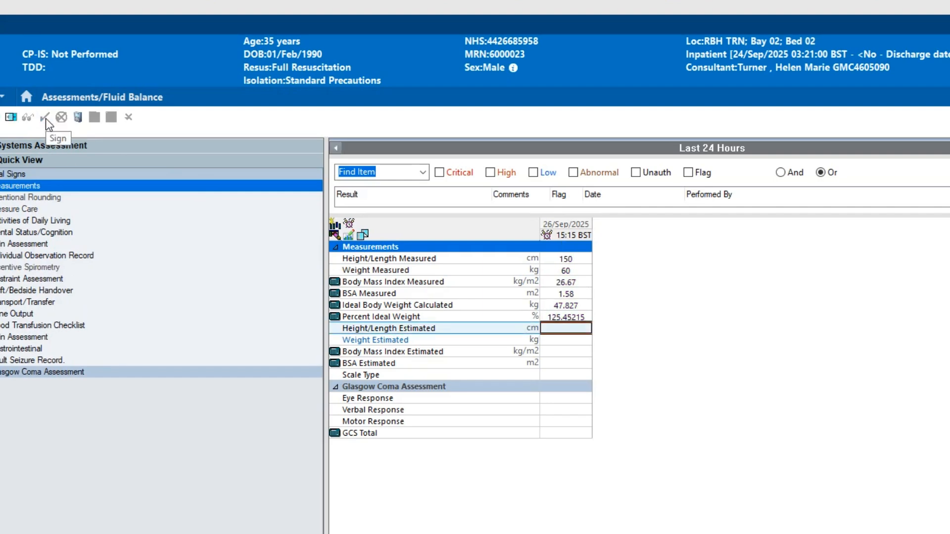
Insert a new date/time column into the measurements chart with its time set to 12:00.
left_click(337, 224)
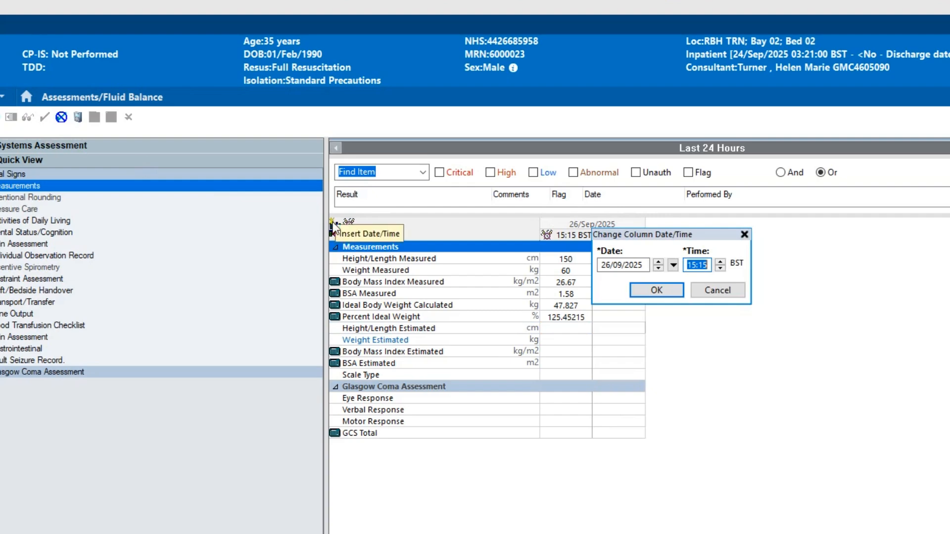
type("1200")
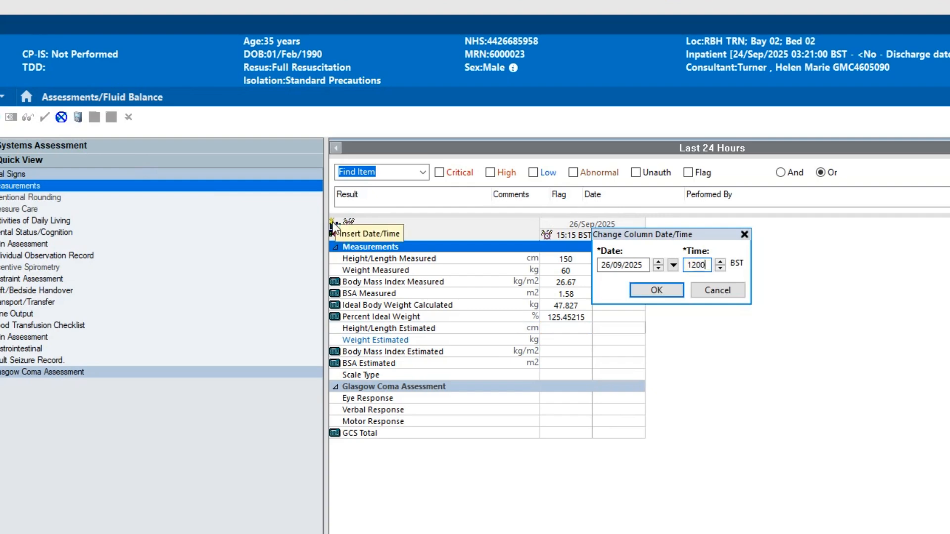
left_click(656, 292)
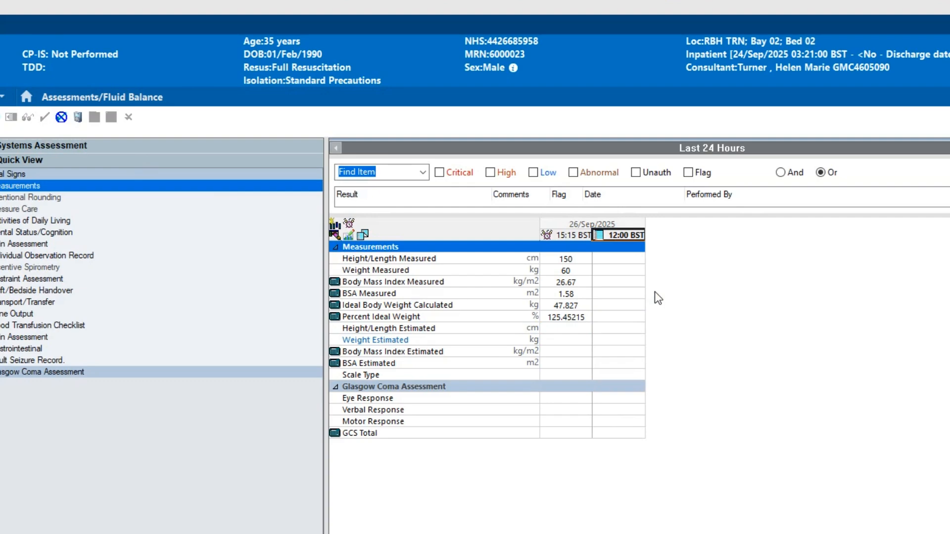
Modify the signed Weight Measured result in the 15:15 column to 57 kg and sign the correction.
right_click(565, 271)
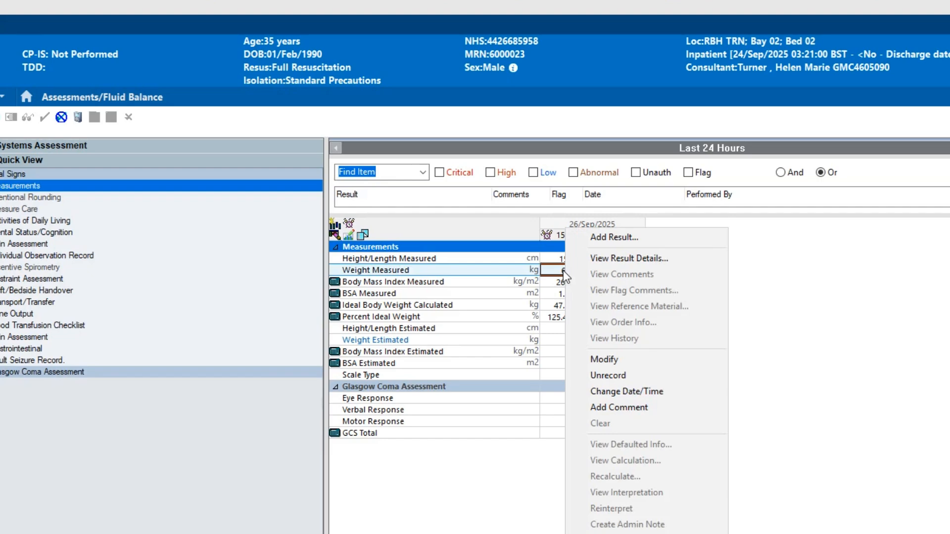
left_click(606, 360)
type("57")
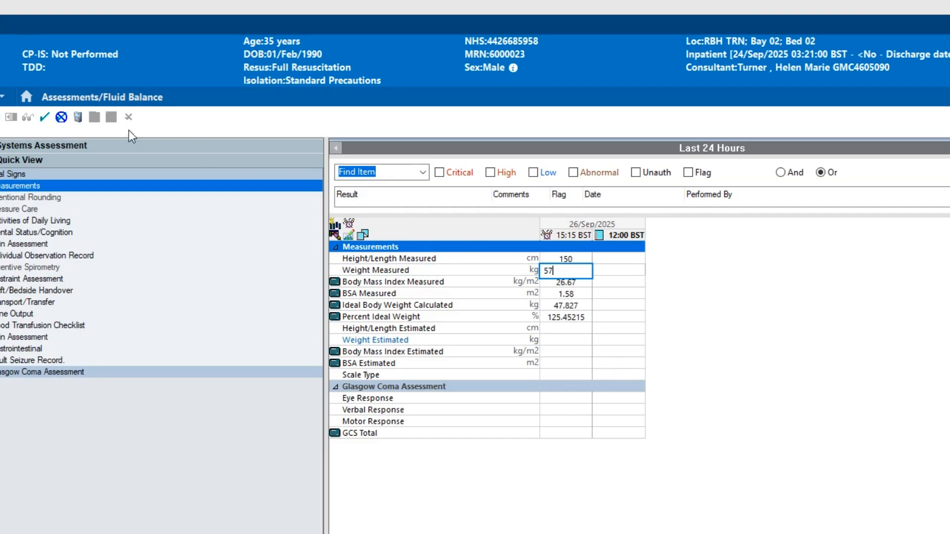
left_click(44, 117)
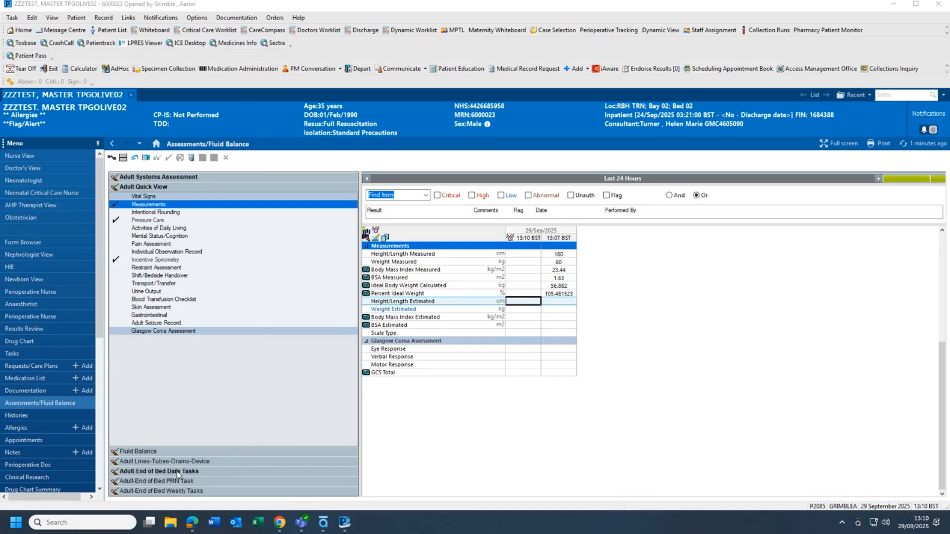
Look through the Intentional Rounding, Food Chart and Activities of Daily Living sections in the Adult-End of Bed Daily Tasks band.
left_click(178, 472)
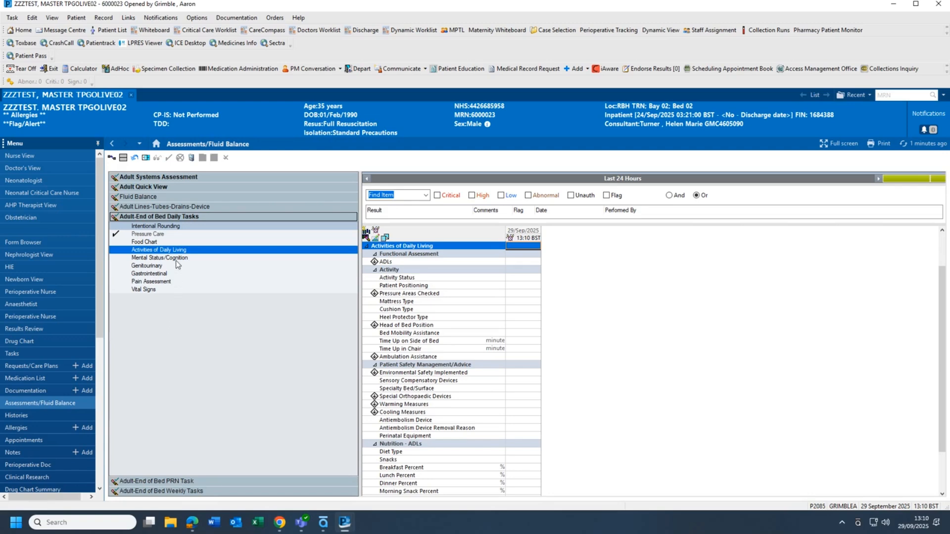
left_click(169, 227)
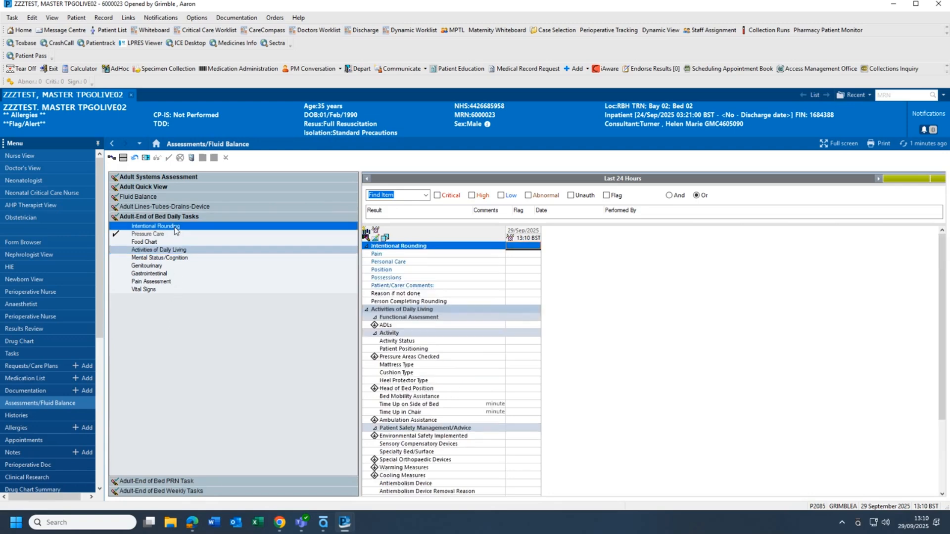
left_click(173, 243)
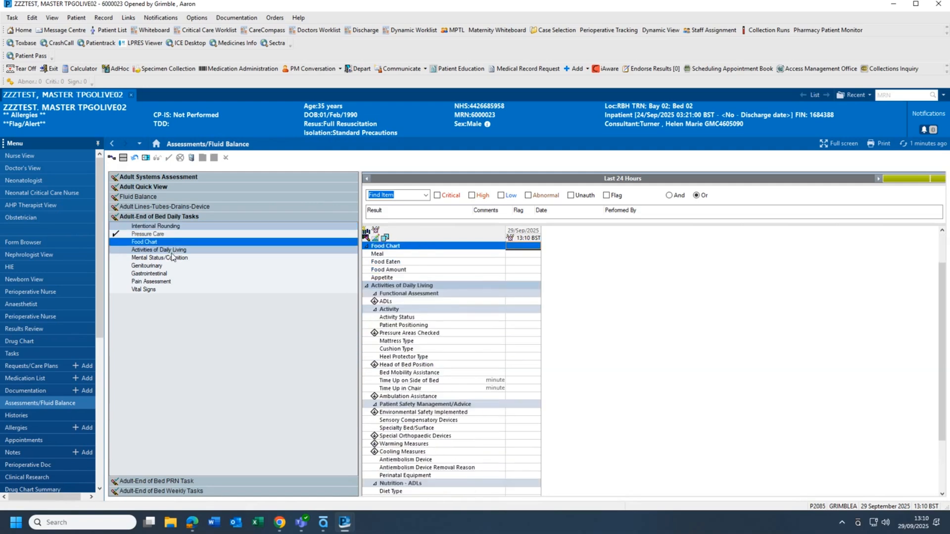
left_click(171, 251)
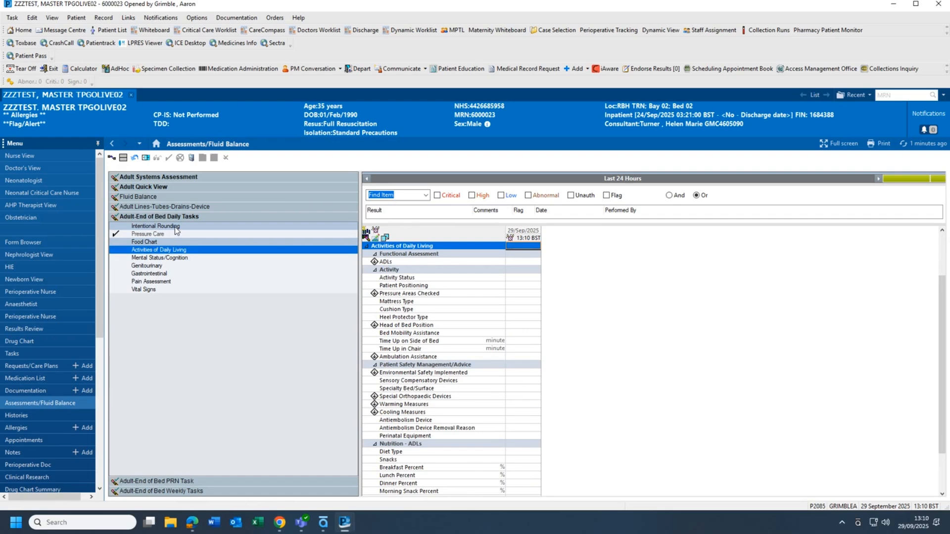
left_click(176, 227)
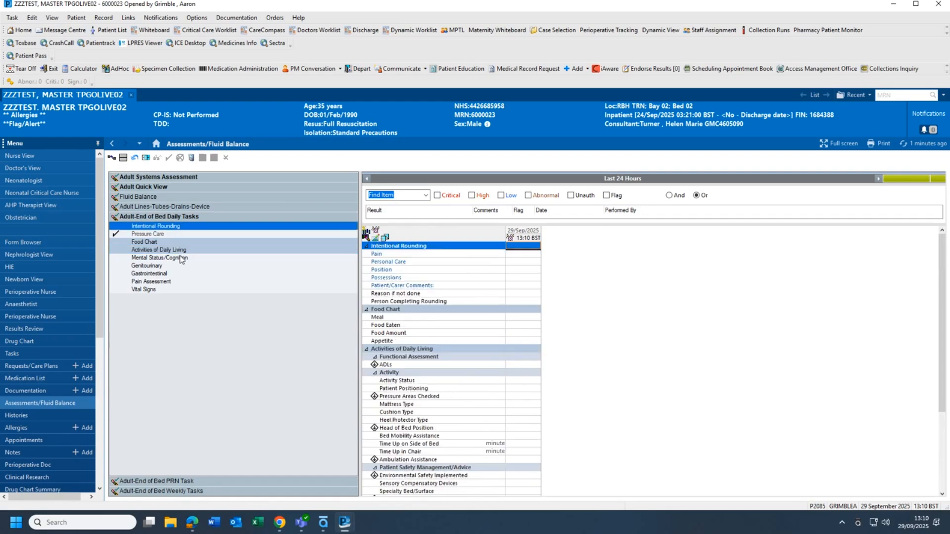
Chart Pain as Done under Intentional Rounding, leave Personal Care blank, and open the reference information for Possessions.
double_click(524, 246)
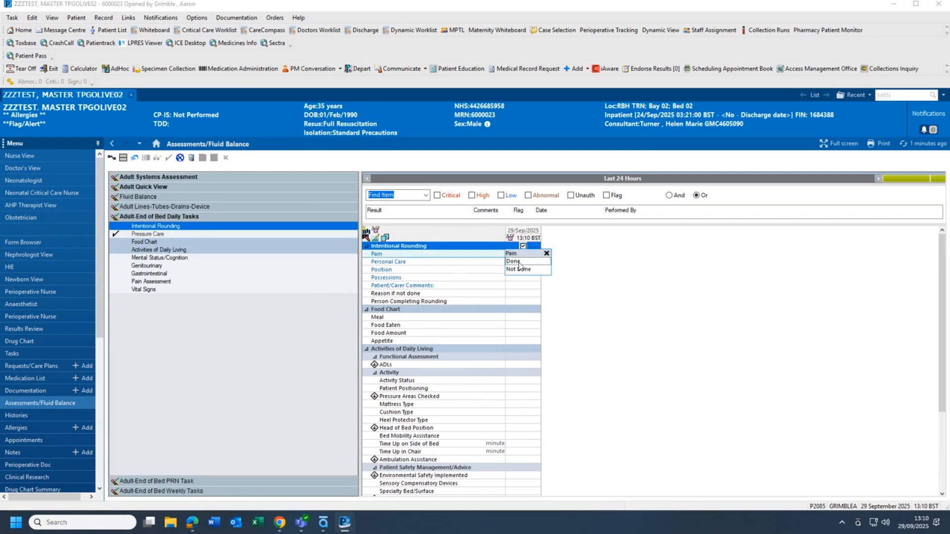
left_click(517, 262)
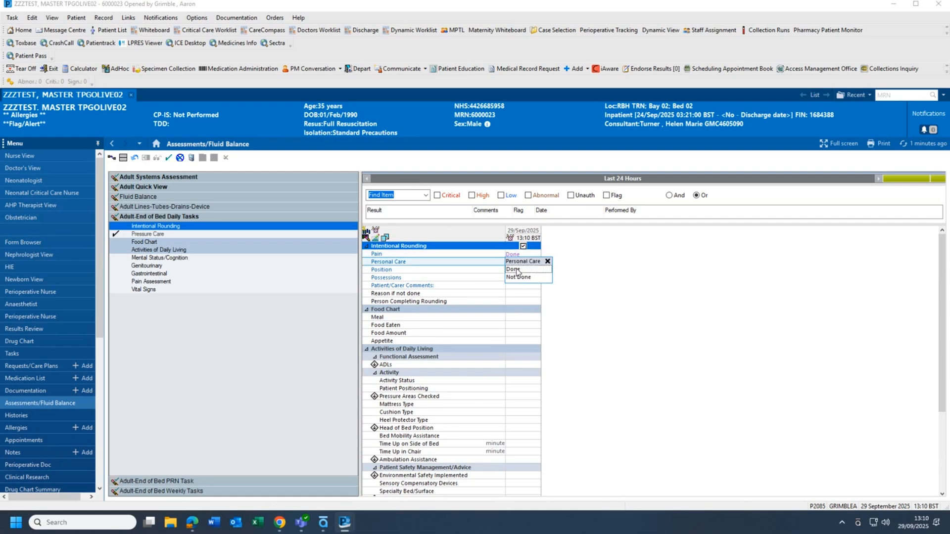
left_click(569, 279)
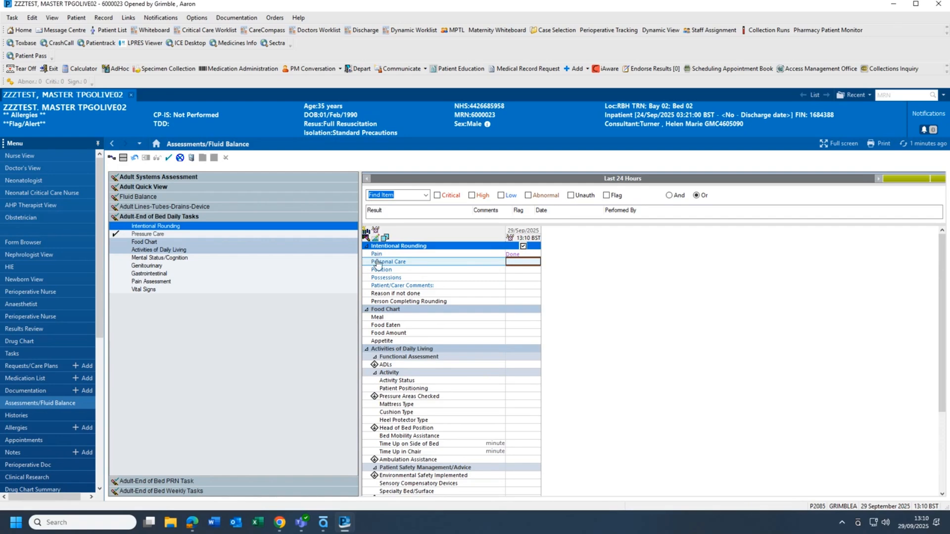
left_click(376, 278)
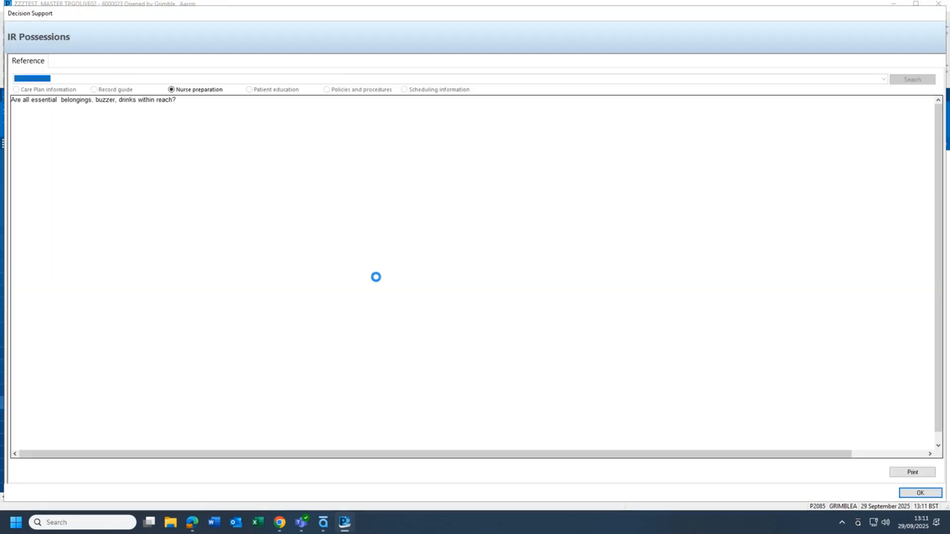
Close the Possessions reference information and sign the Intentional Rounding entry in the 13:10 column.
left_click(921, 493)
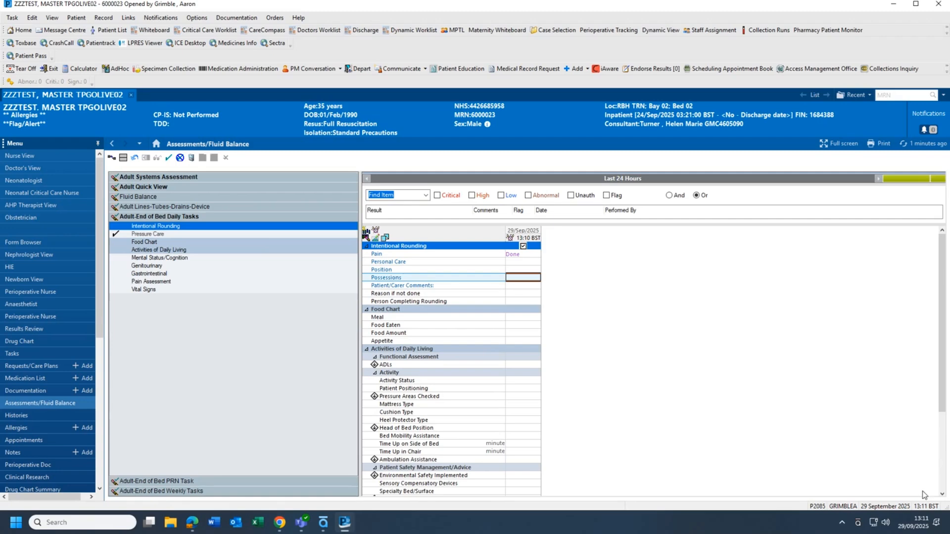
left_click(168, 158)
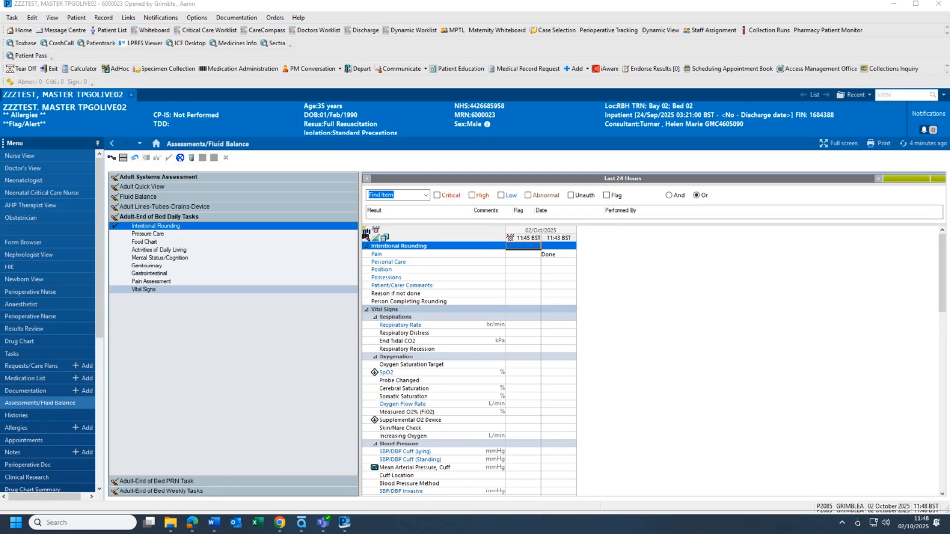
Open the Vital Signs section of the Adult-End of Bed Daily Tasks band and look through its charted results.
left_click(145, 291)
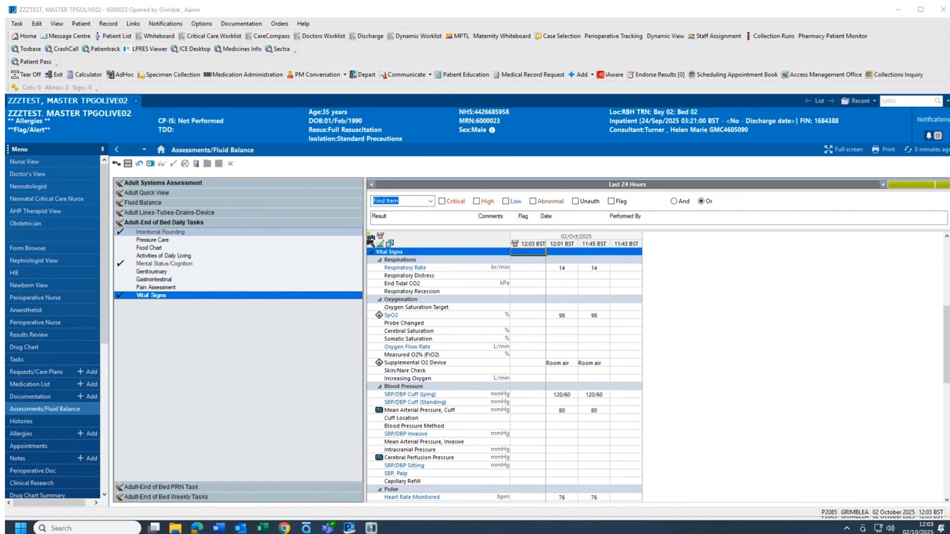
scroll(505, 374, "down", 10)
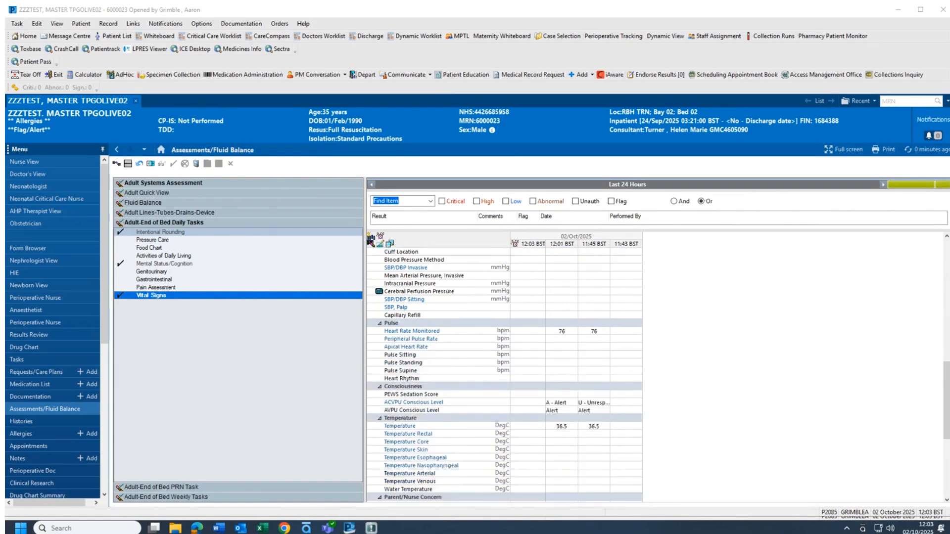
scroll(504, 374, "down", 4)
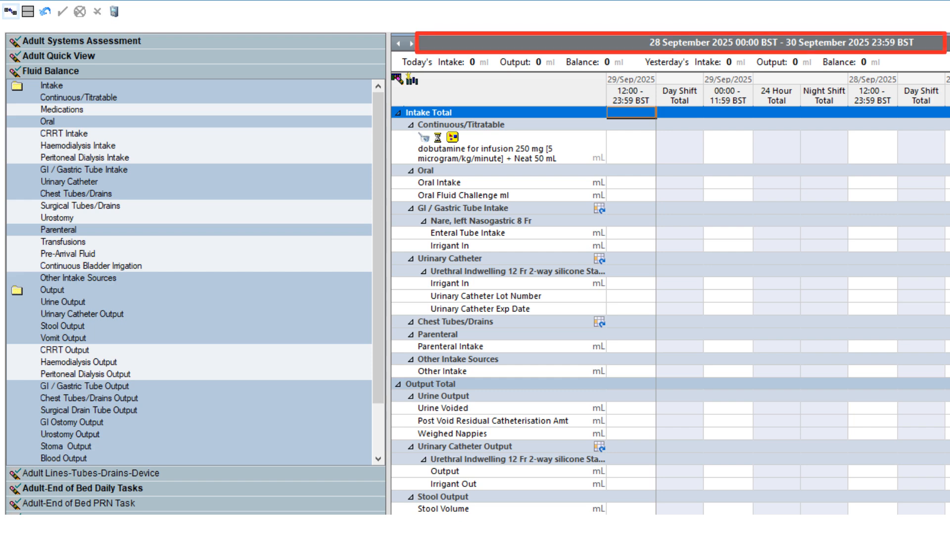
View the time range options of the Fluid Balance chart and dismiss them without choosing one.
right_click(803, 42)
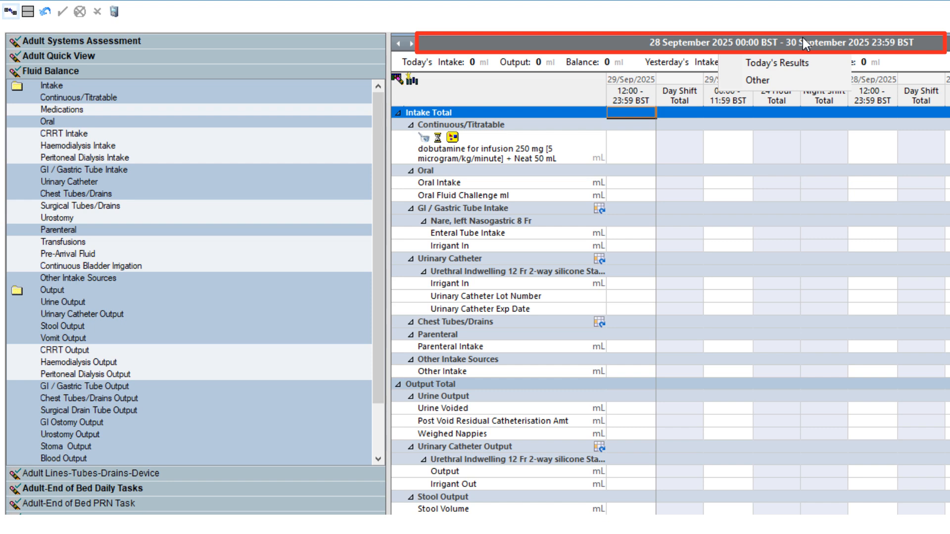
key("Escape")
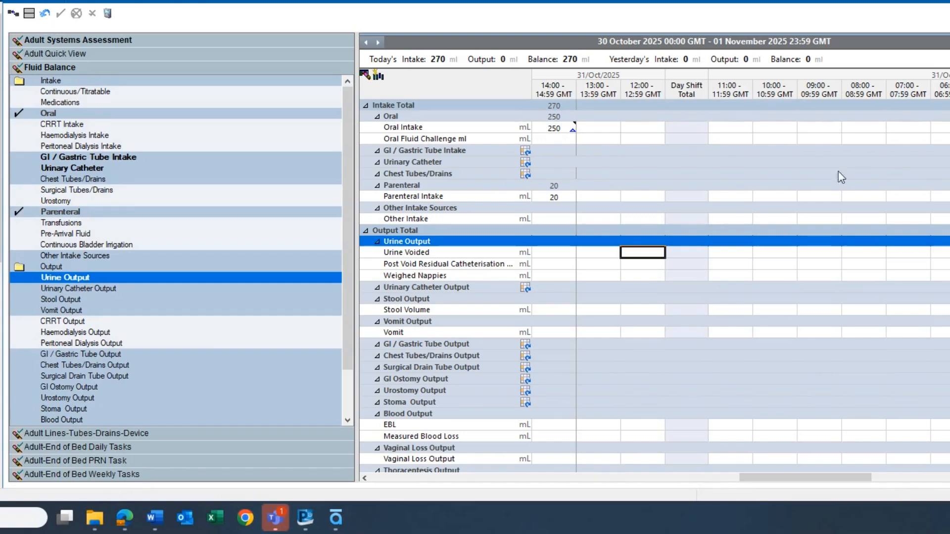
Add the comment "Add comments here" to the 14:00-14:59 Parenteral Intake result and view the result's comments.
right_click(554, 197)
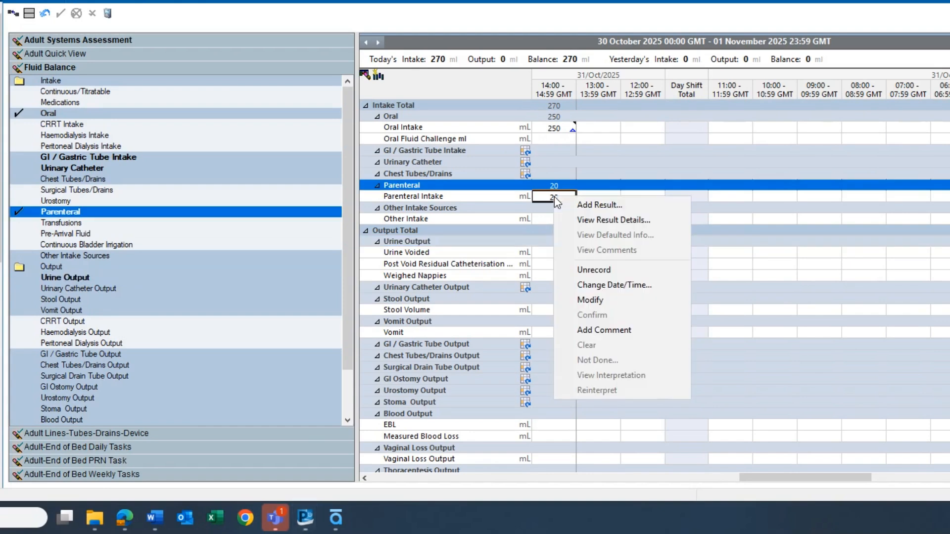
left_click(612, 330)
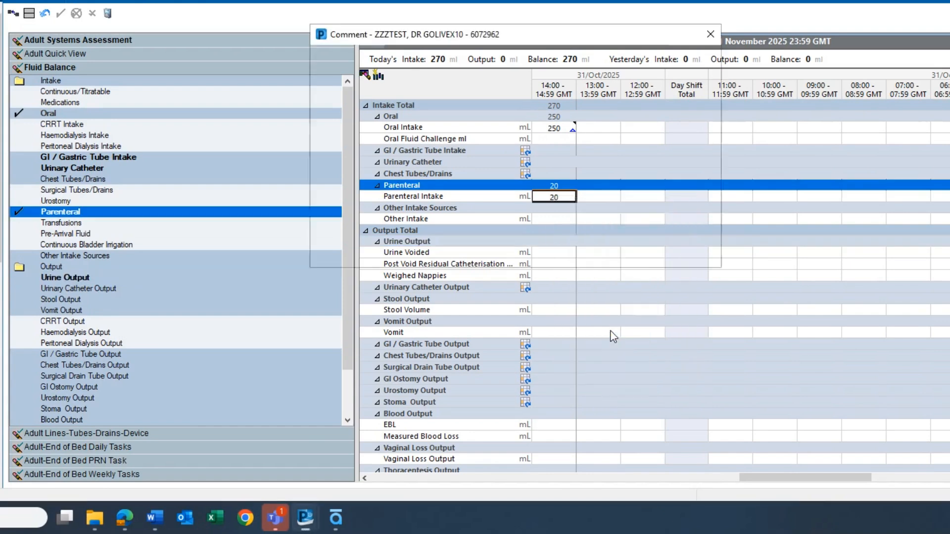
type("Add comments here")
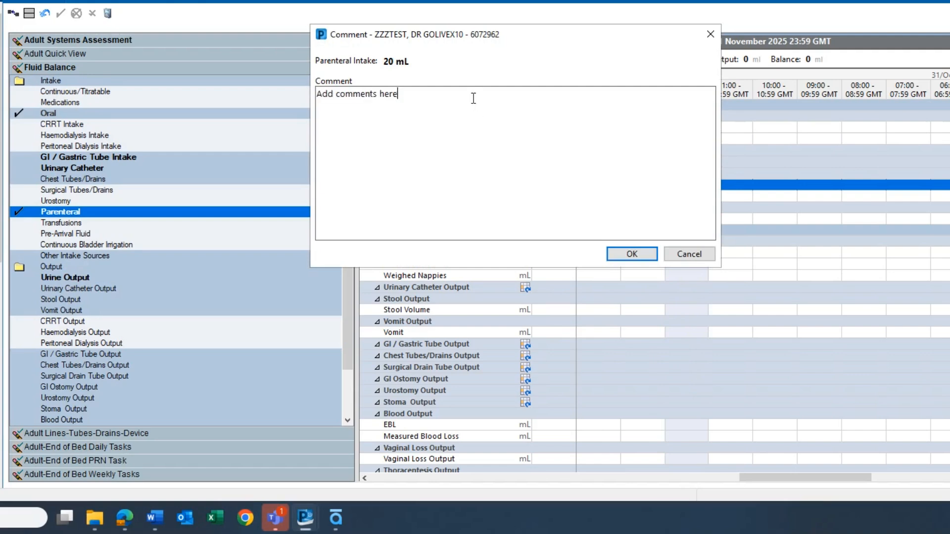
left_click(618, 255)
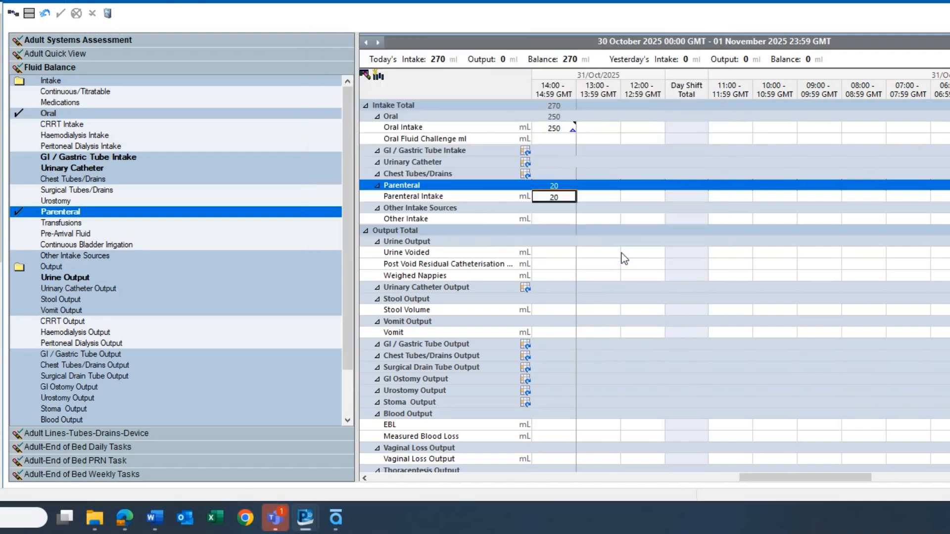
right_click(555, 198)
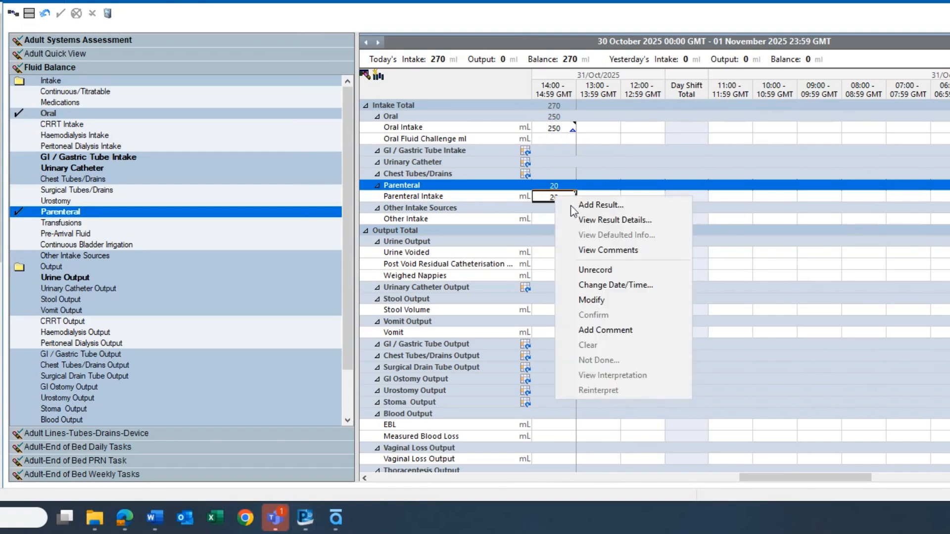
left_click(608, 250)
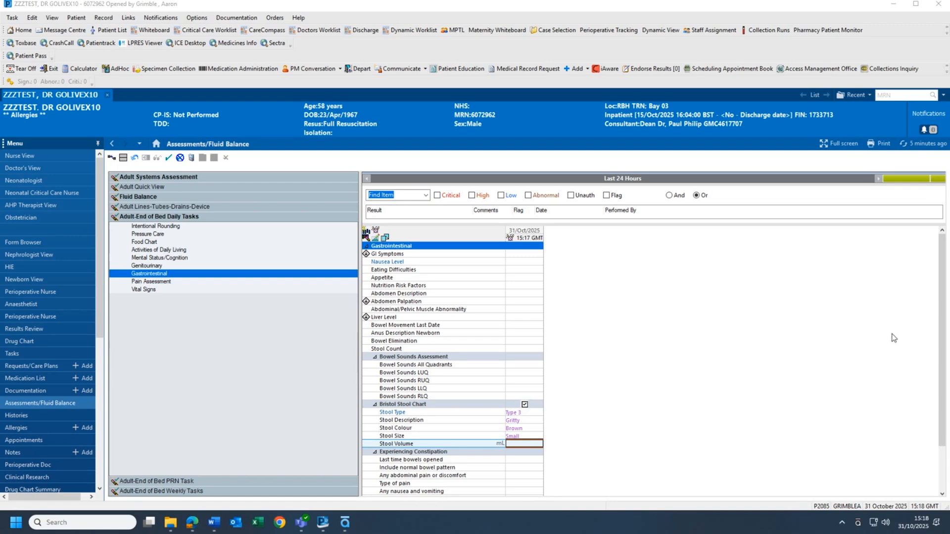
Chart a Stool Volume of 100 mL under Bristol Stool Chart, sign it, and refresh the Fluid Balance chart.
left_click(513, 445)
type("100")
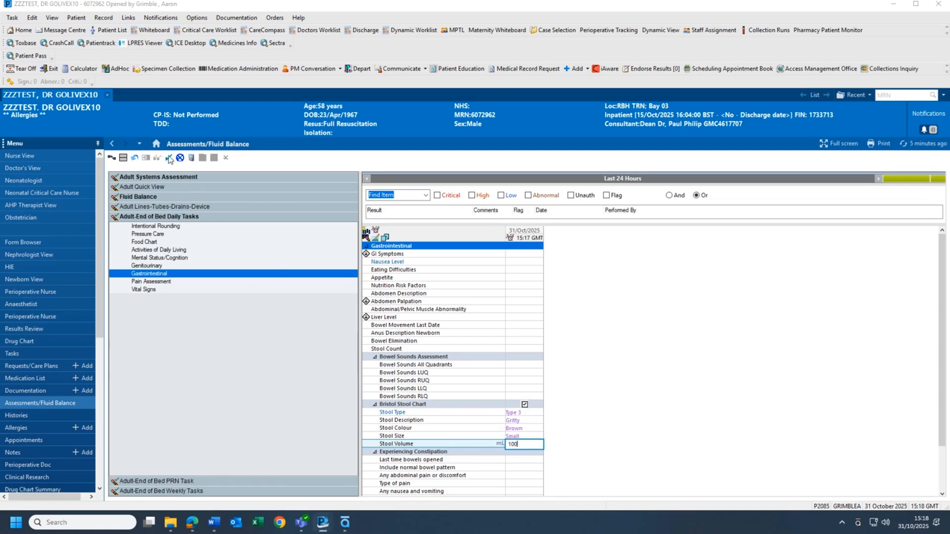
left_click(169, 157)
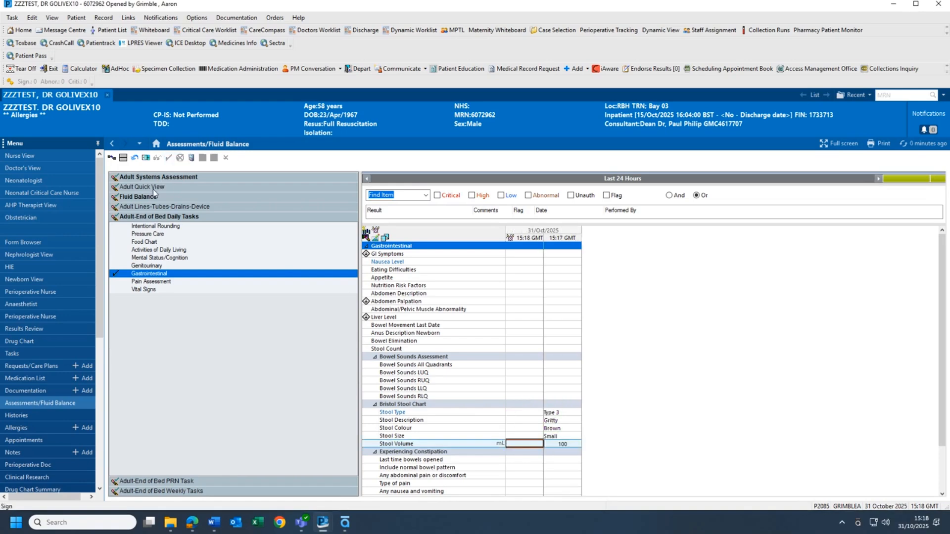
left_click(139, 197)
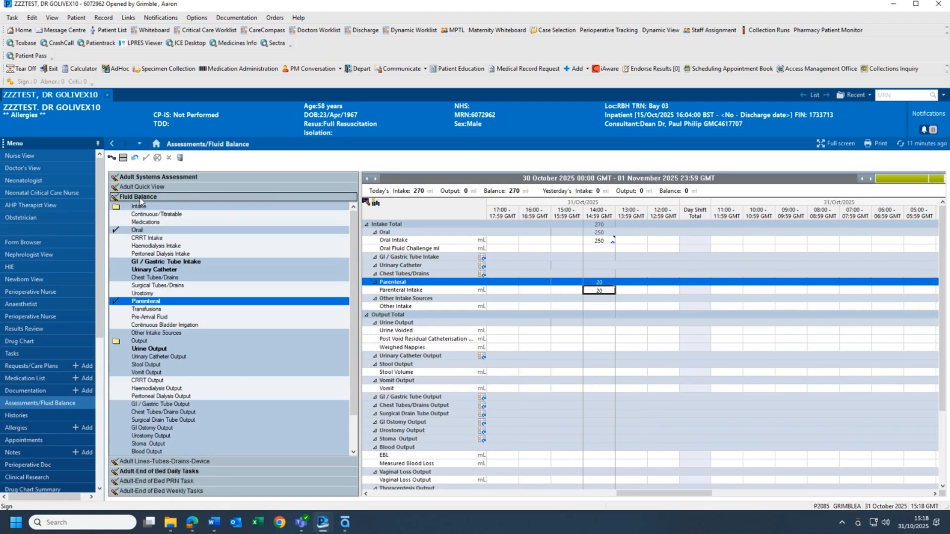
left_click(922, 147)
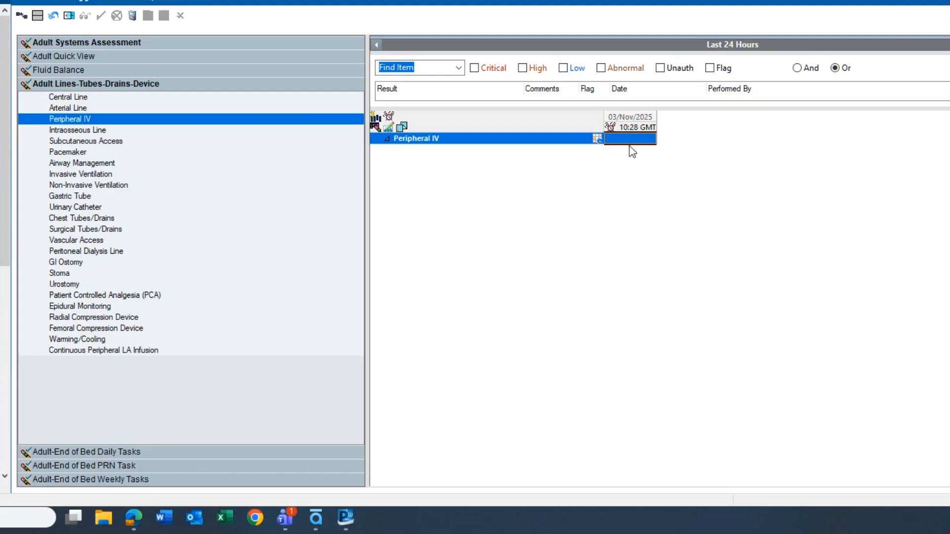
Add a Peripheral IV dynamic group as #1, Left, Accessory cephalic vein, Over the needle, 14 gauge.
left_click(597, 139)
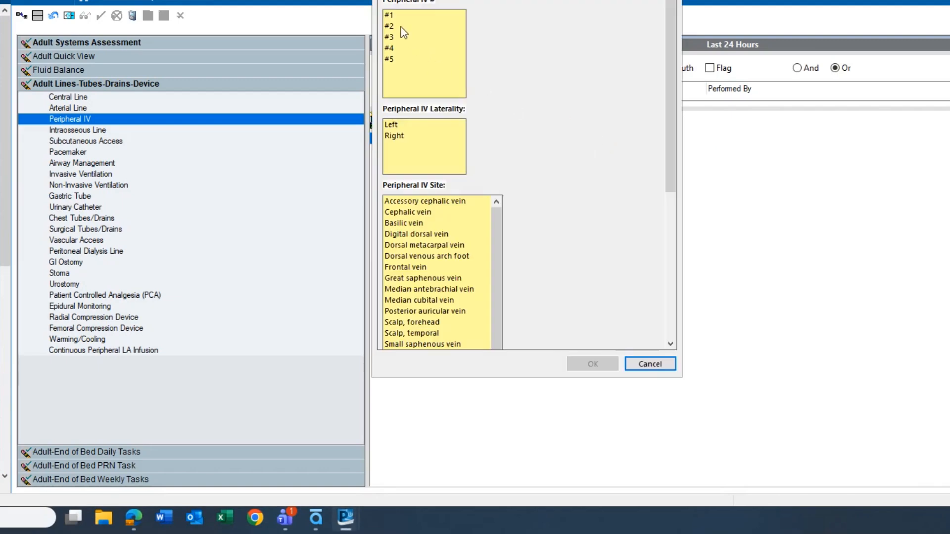
left_click(391, 15)
left_click(410, 127)
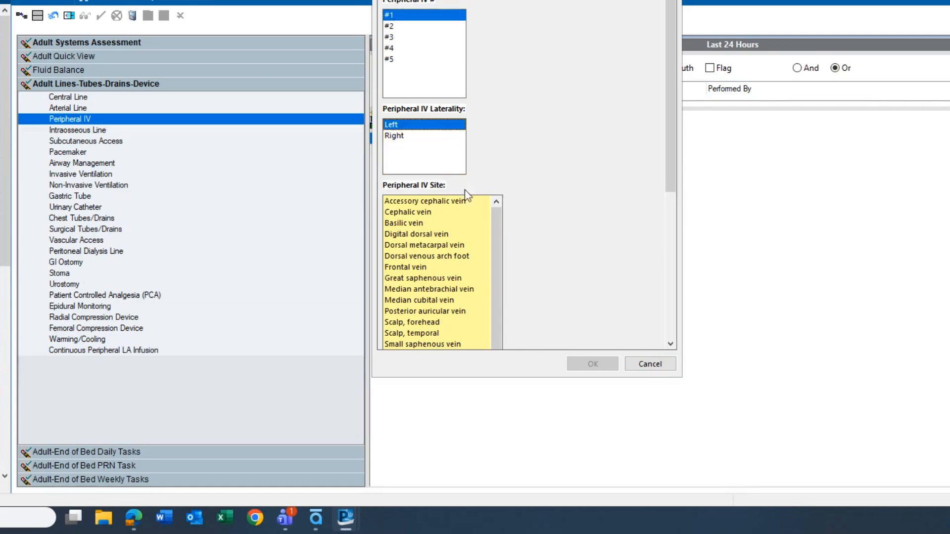
left_click(456, 203)
left_click_drag(669, 160, 635, 297)
left_click(415, 170)
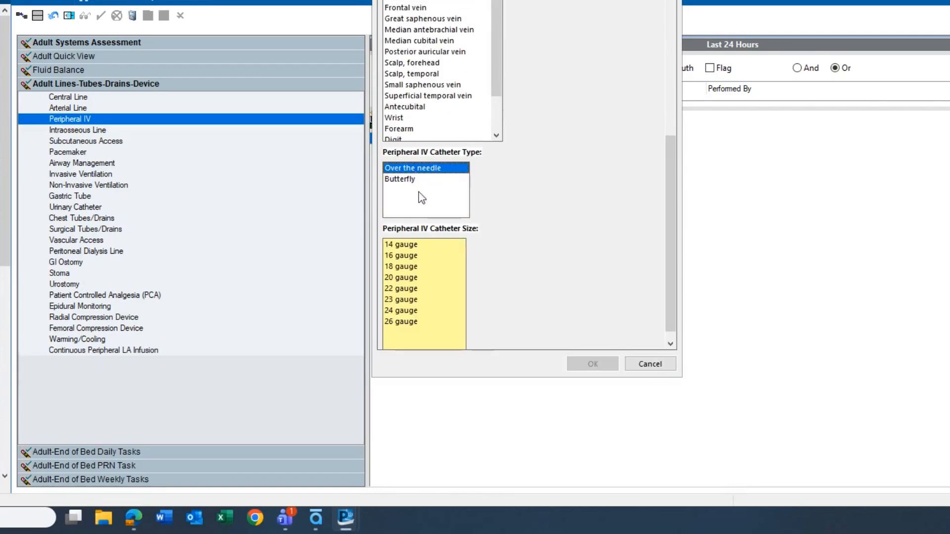
left_click(408, 244)
left_click(597, 365)
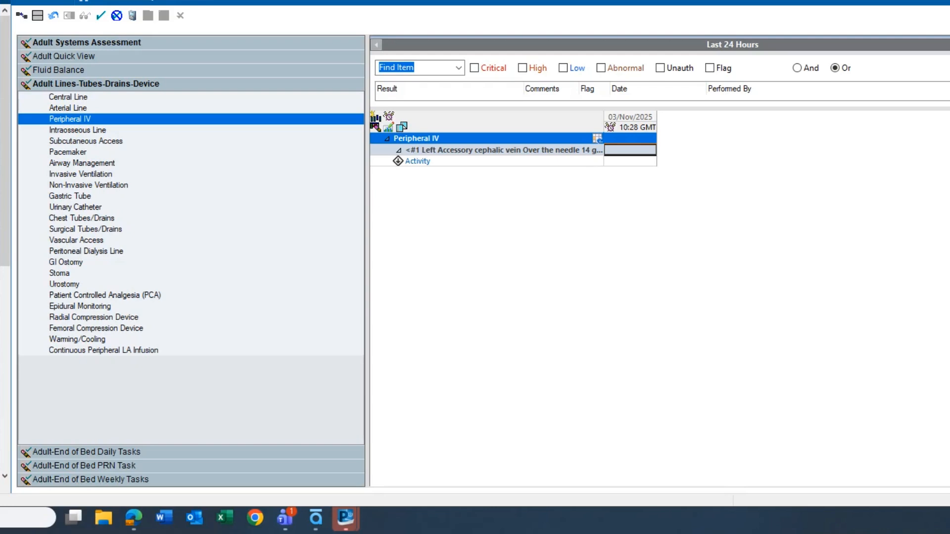
Chart the peripheral IV as Inserted with all Patient Identified options, Verbal consent and 1 attempt, complete the indication and preparation, and sign.
left_click(642, 138)
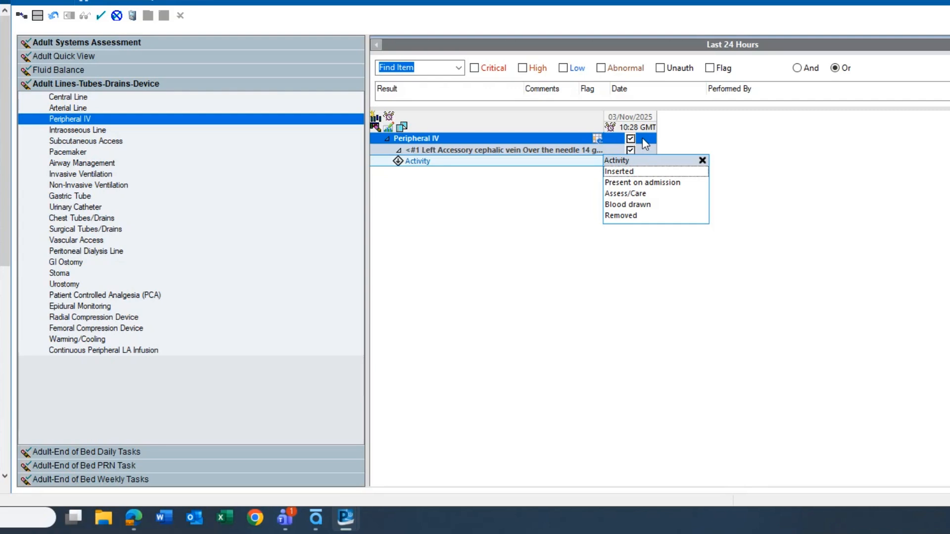
left_click(636, 171)
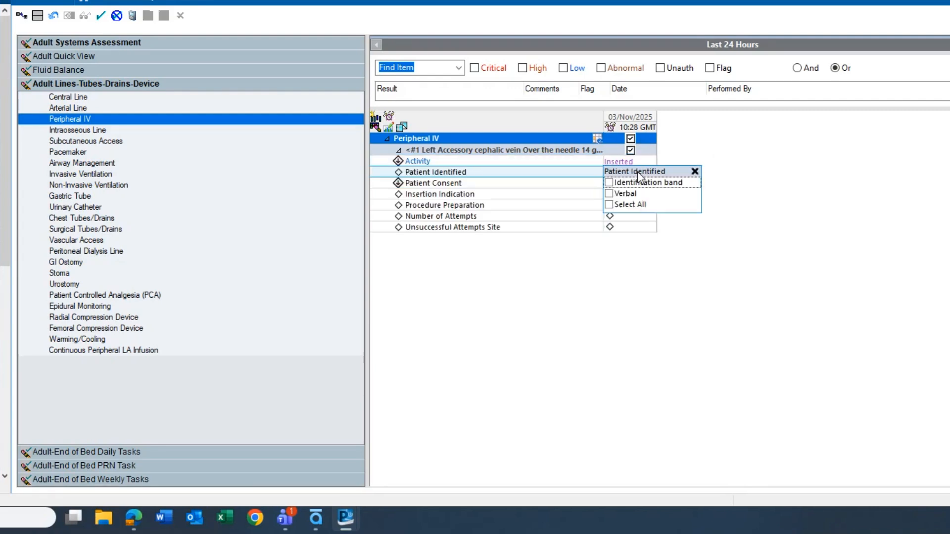
left_click(694, 171)
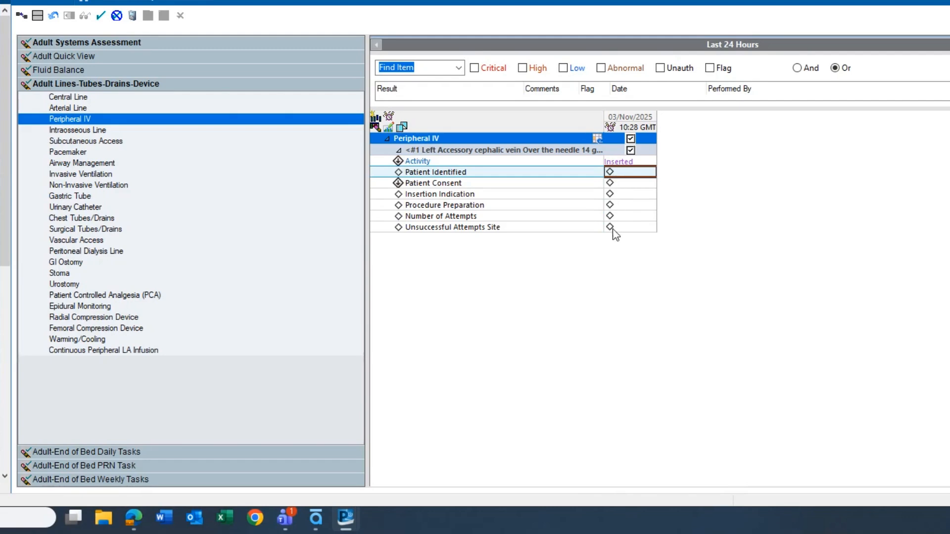
left_click(624, 172)
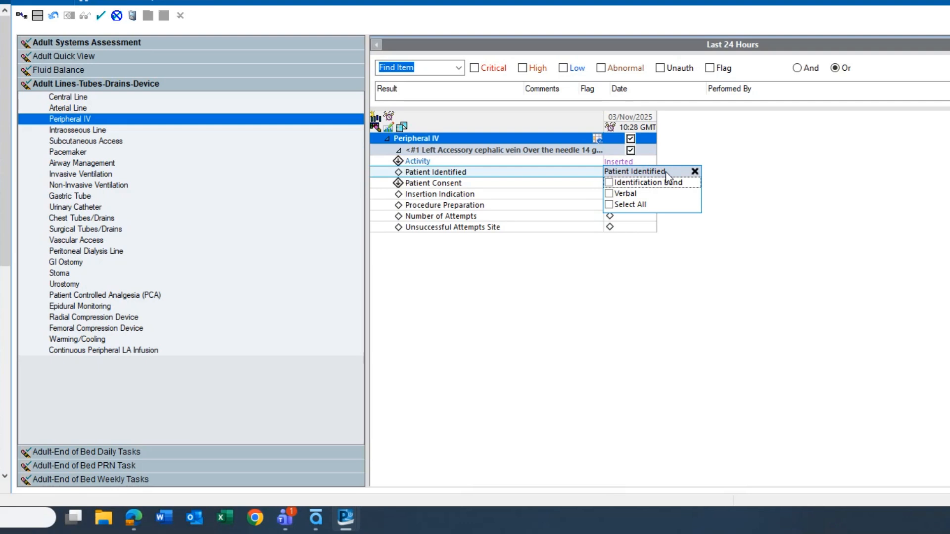
left_click(609, 205)
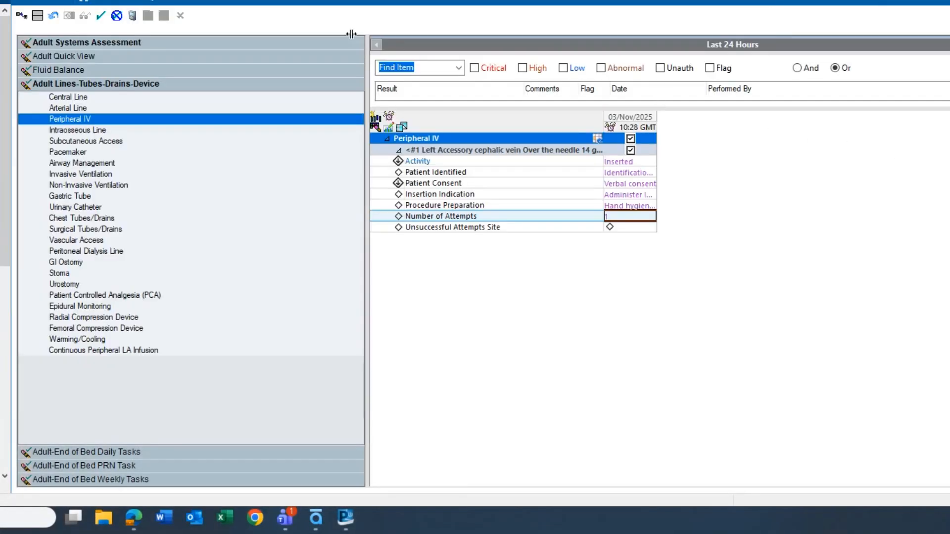
left_click(101, 18)
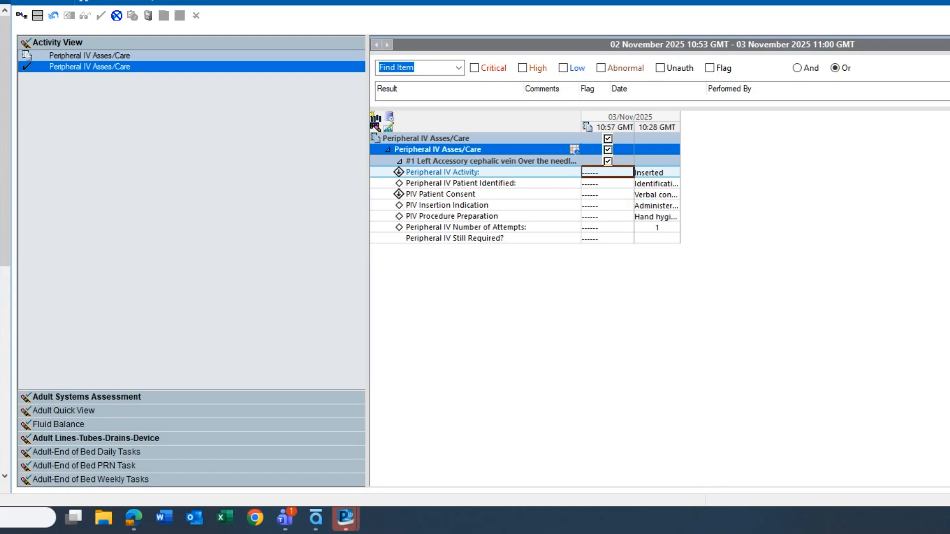
Chart a 10:57 Assess/Care for the peripheral IV with Does not flush, Elevated, dressing Changed and Intact, response ok, and sign.
left_click(622, 174)
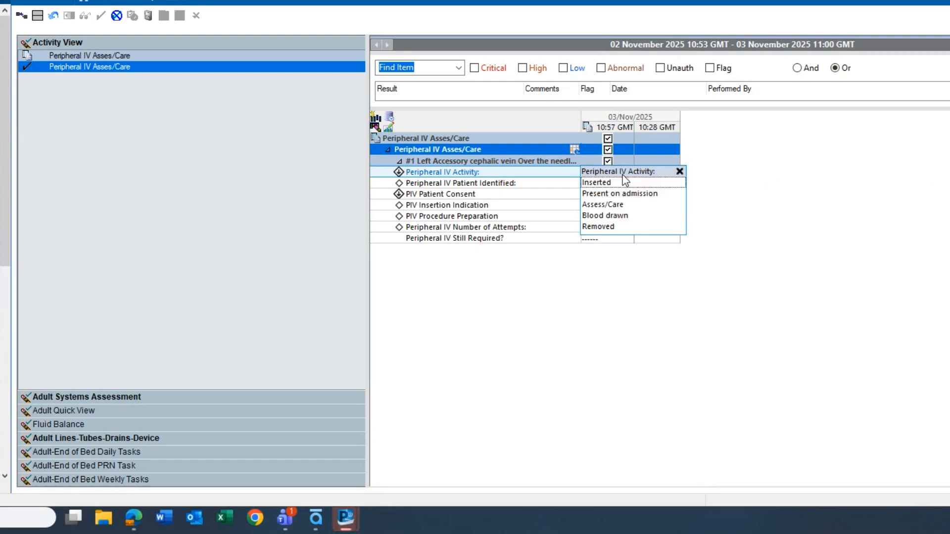
left_click(616, 205)
left_click(737, 228)
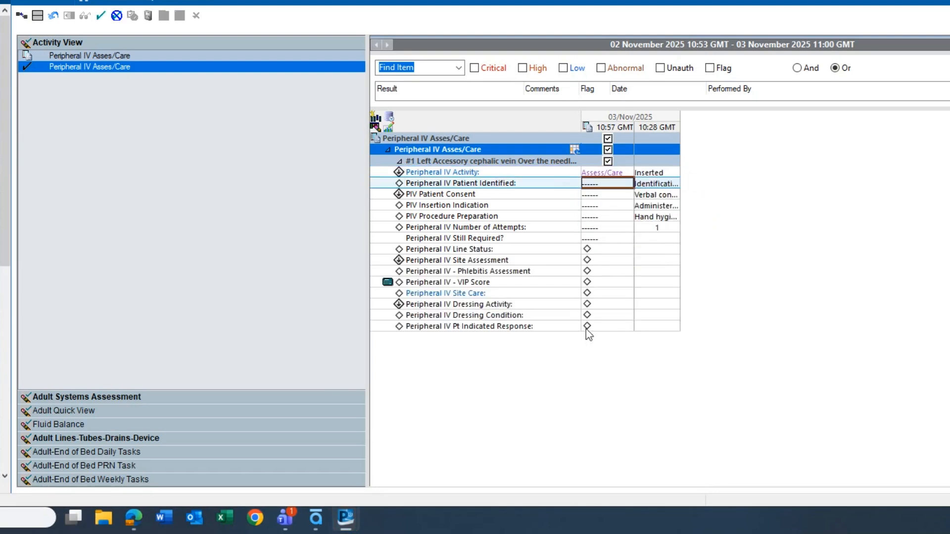
left_click(595, 248)
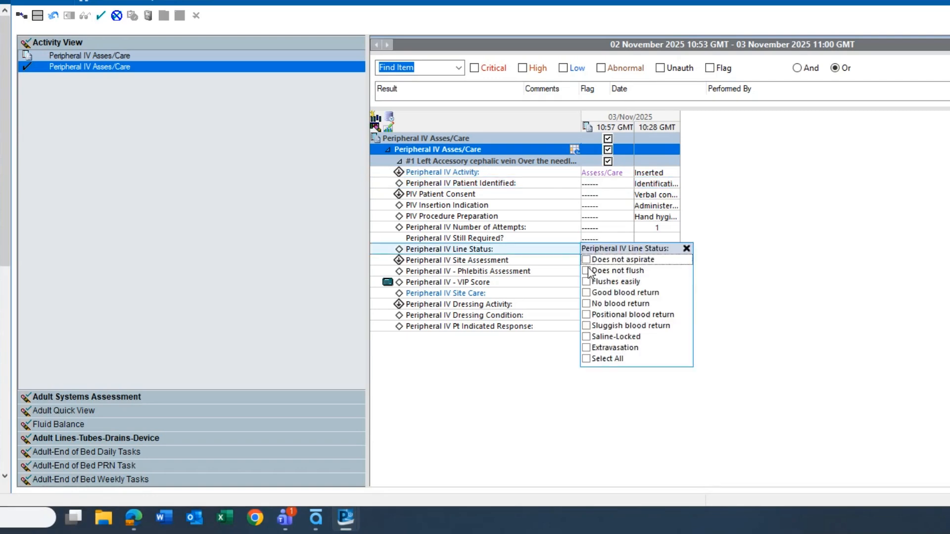
left_click(587, 270)
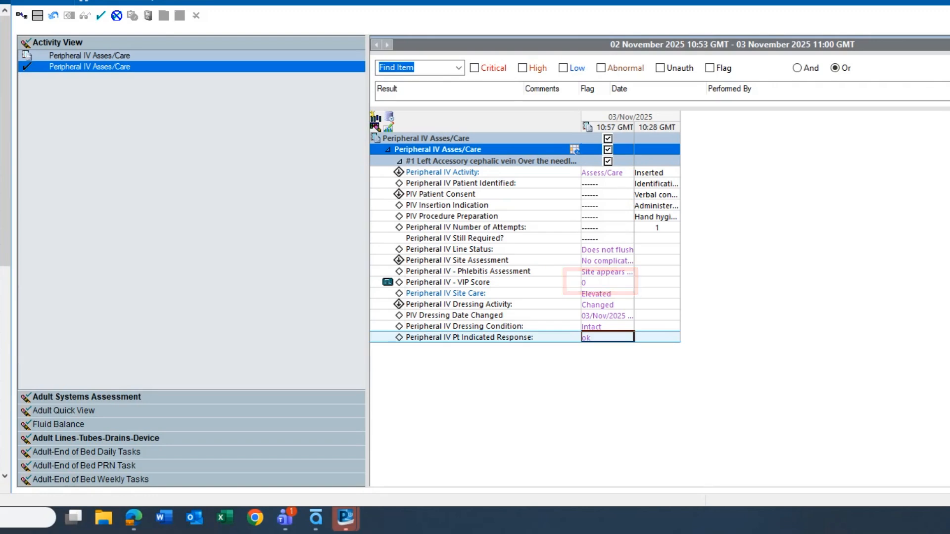
left_click(102, 17)
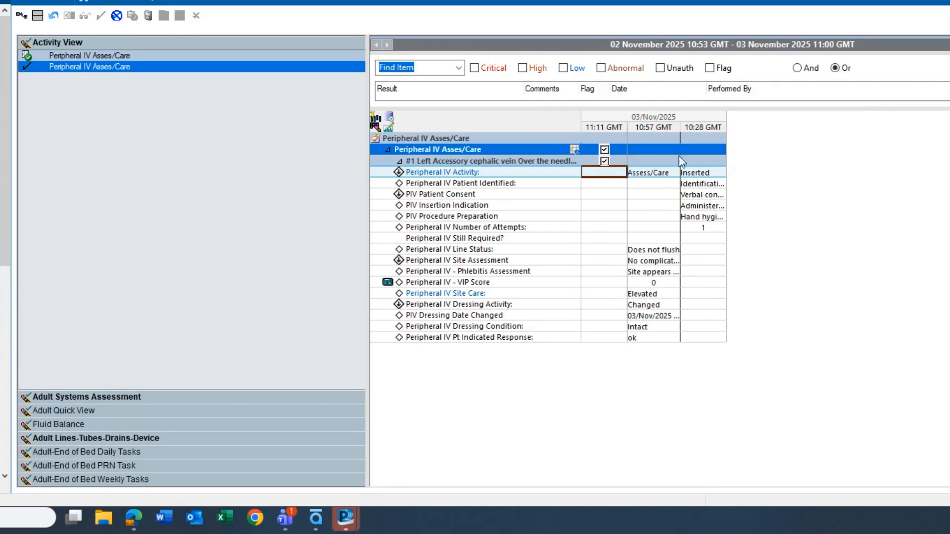
Chart the peripheral IV as Removed at 11:11 with Adhesive bandage applied and removal reason No longer indicated, and sign.
left_click(614, 173)
left_click(608, 225)
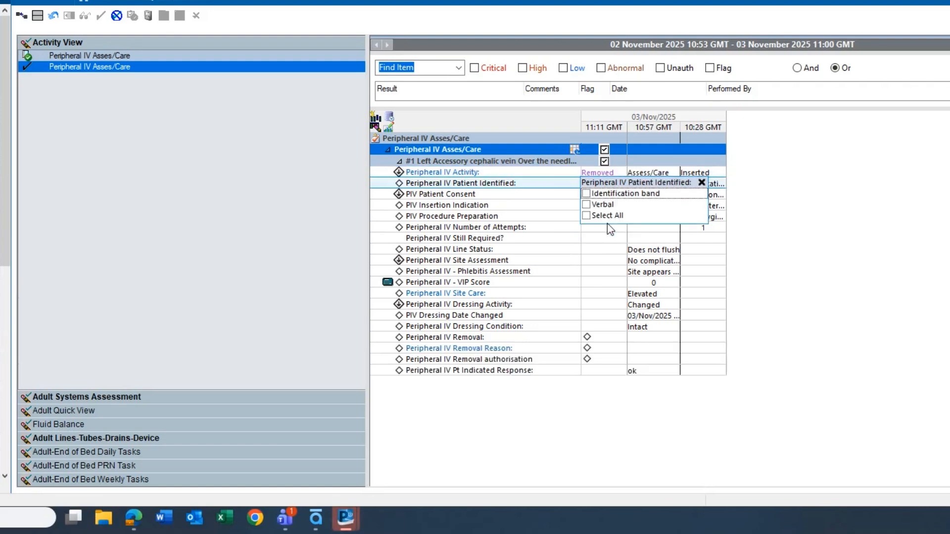
left_click(817, 274)
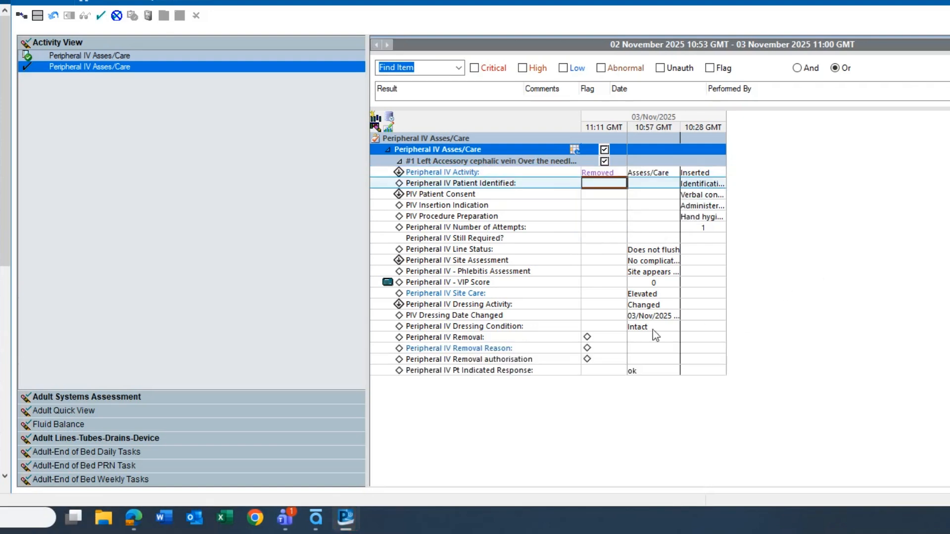
left_click(600, 341)
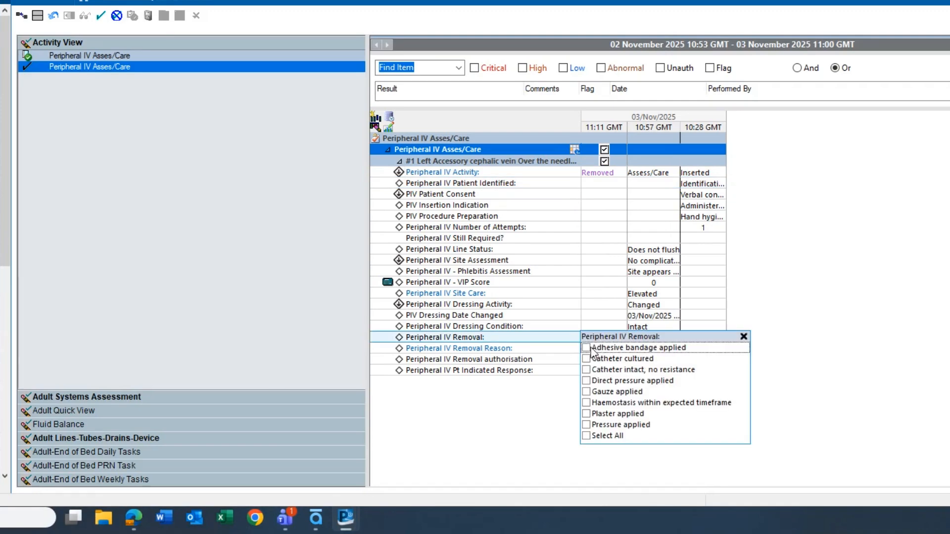
left_click(590, 347)
key("Return")
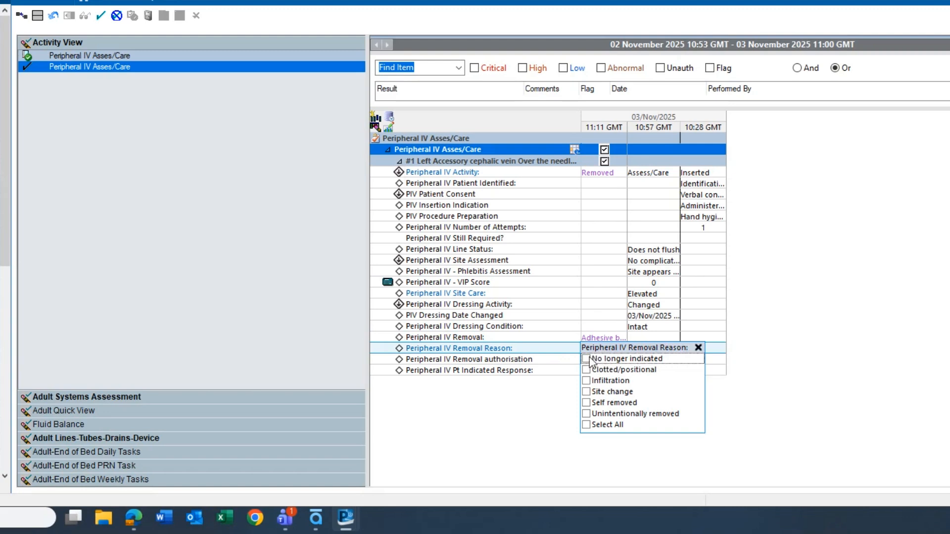
left_click(686, 361)
key("Return")
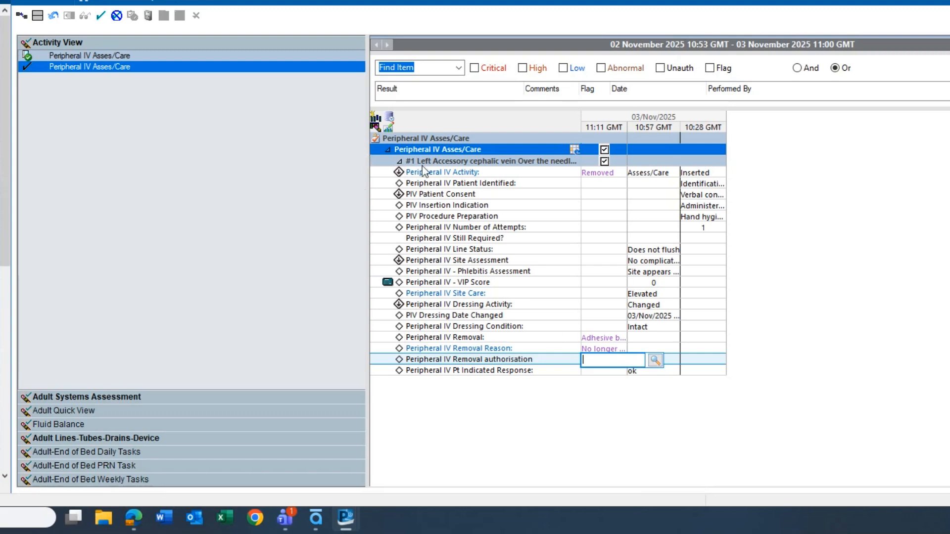
left_click(100, 20)
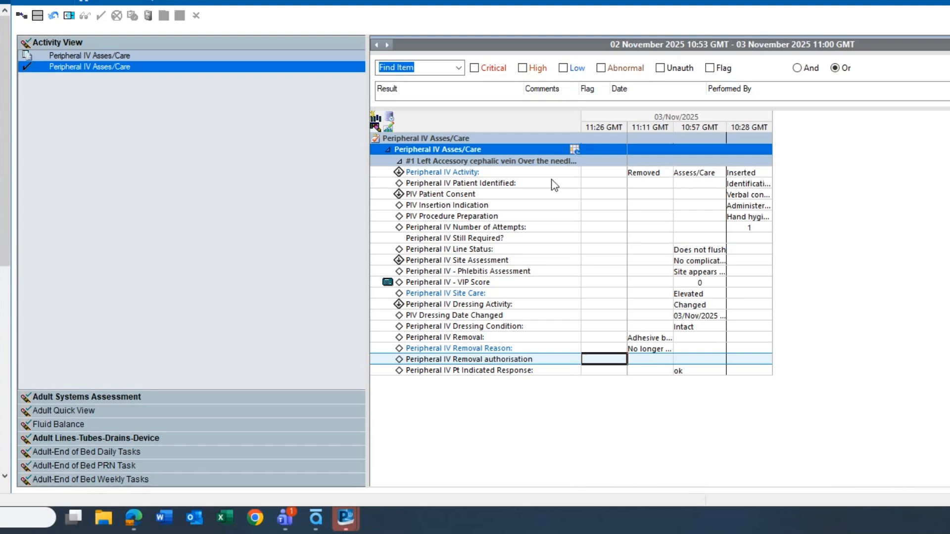
Inactivate the #1 Left Accessory cephalic vein dynamic group, expand it to review its charted results, and collapse it again.
right_click(515, 169)
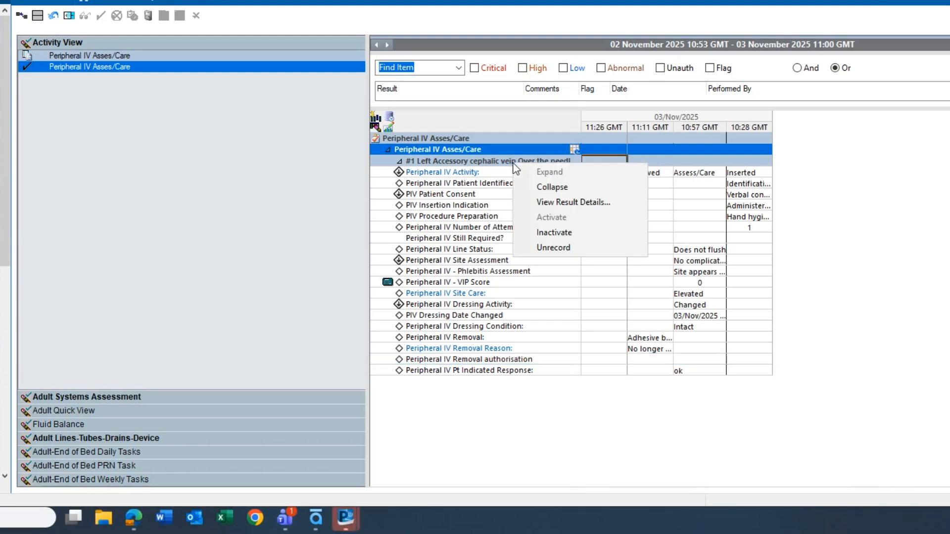
left_click(591, 237)
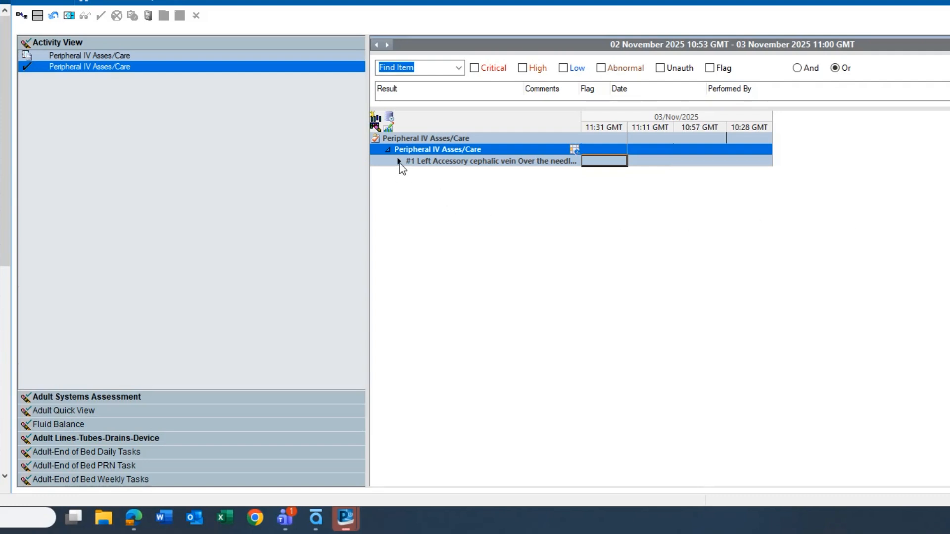
left_click(399, 161)
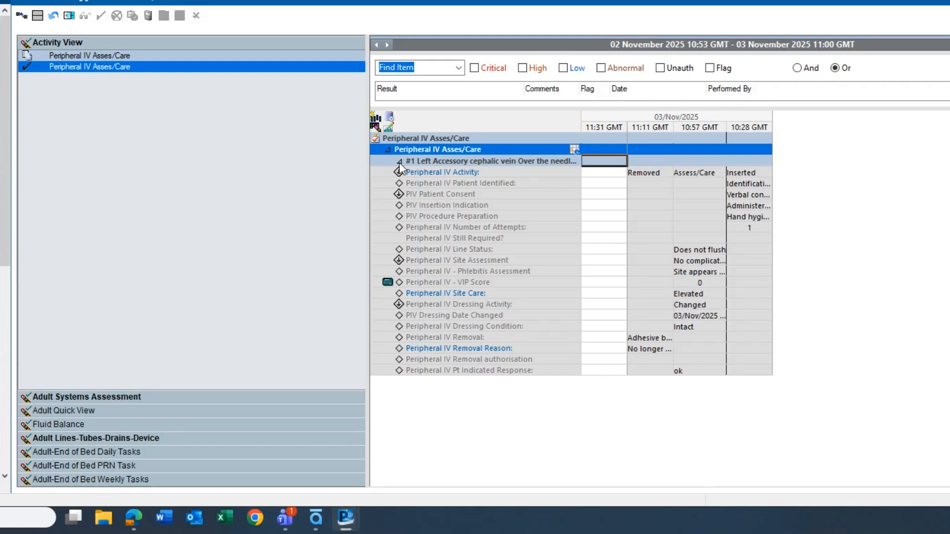
left_click(399, 161)
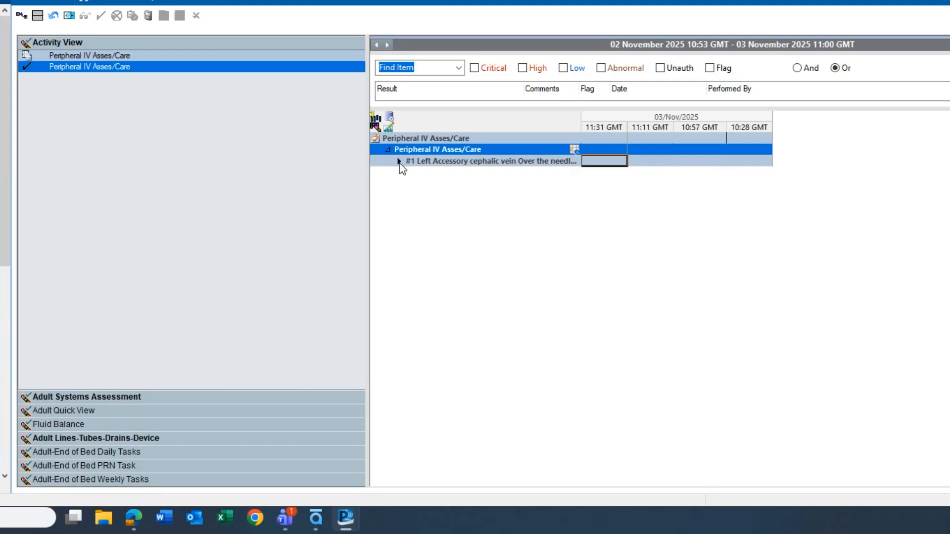